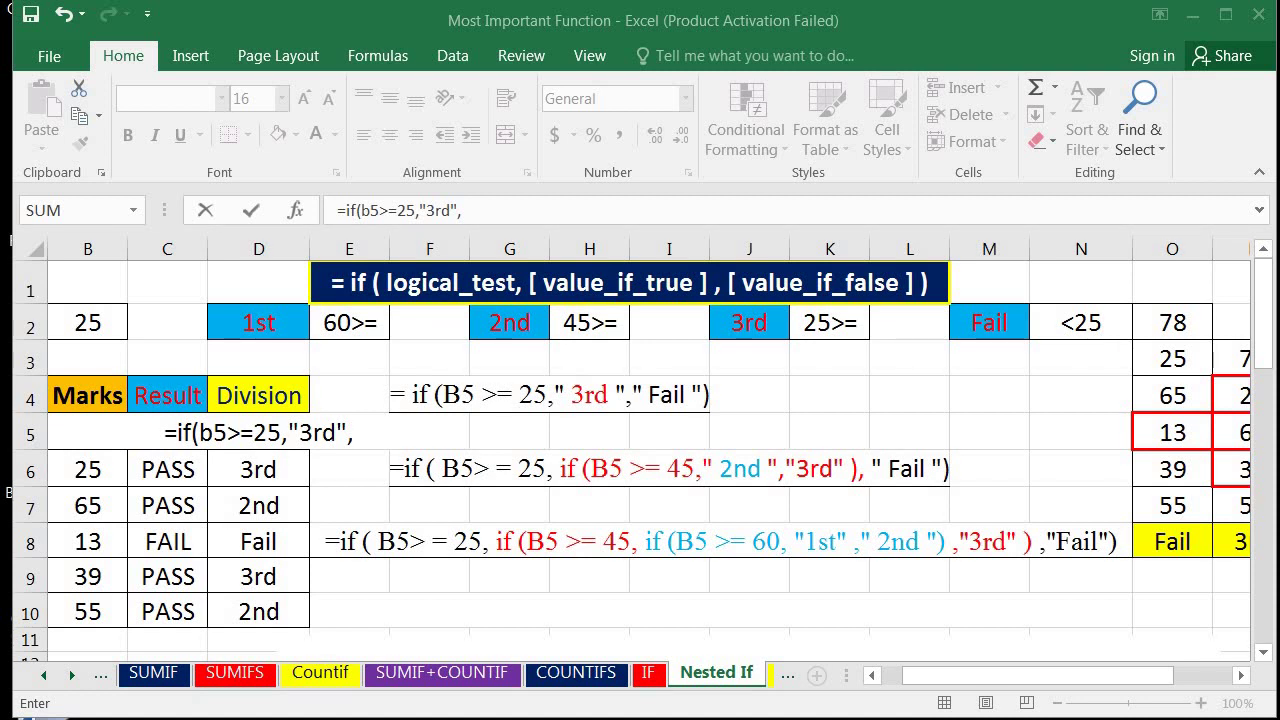
- Cancel the half-written IF formula in D5 and undo the last change so D5 shows 1st again
{"action": "key", "text": "Escape"}
{"action": "key", "text": "ctrl+z"}
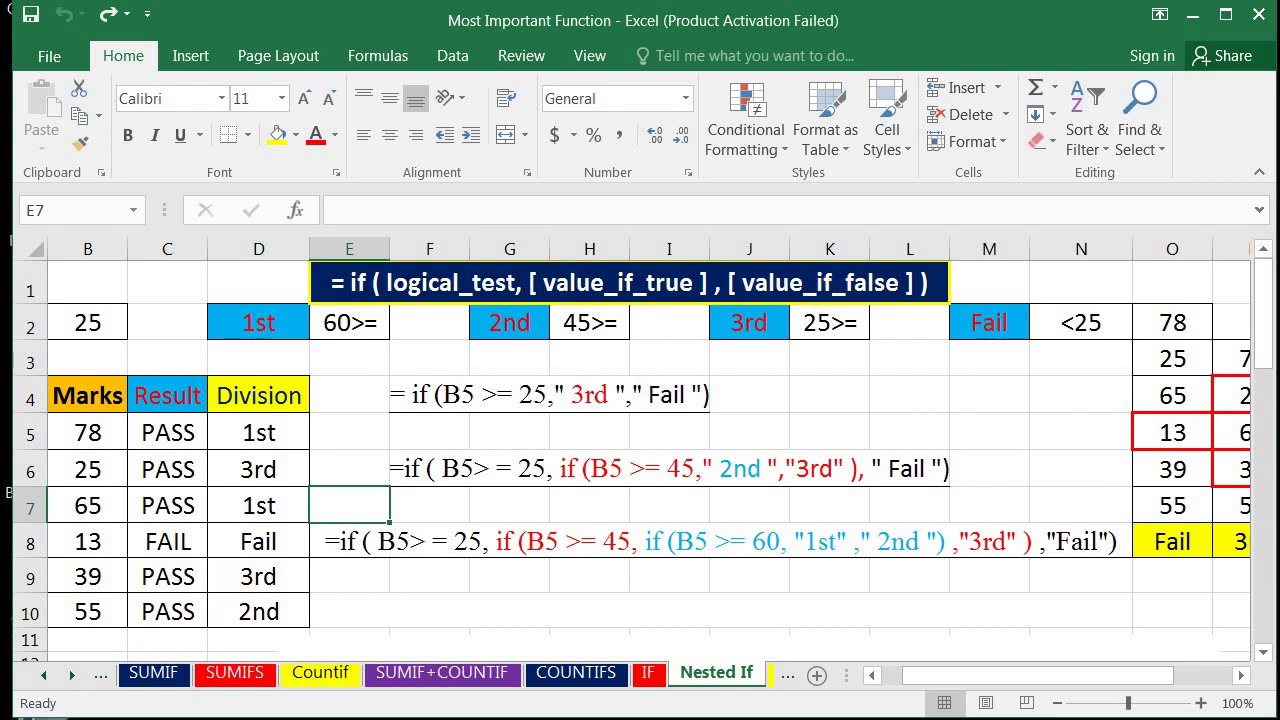
- Scroll down to the nested IF grading diagram below the table, select then deselect it, and scroll back
{"action": "scroll", "coordinate": [171, 622], "scroll_direction": "down", "scroll_amount": 2}
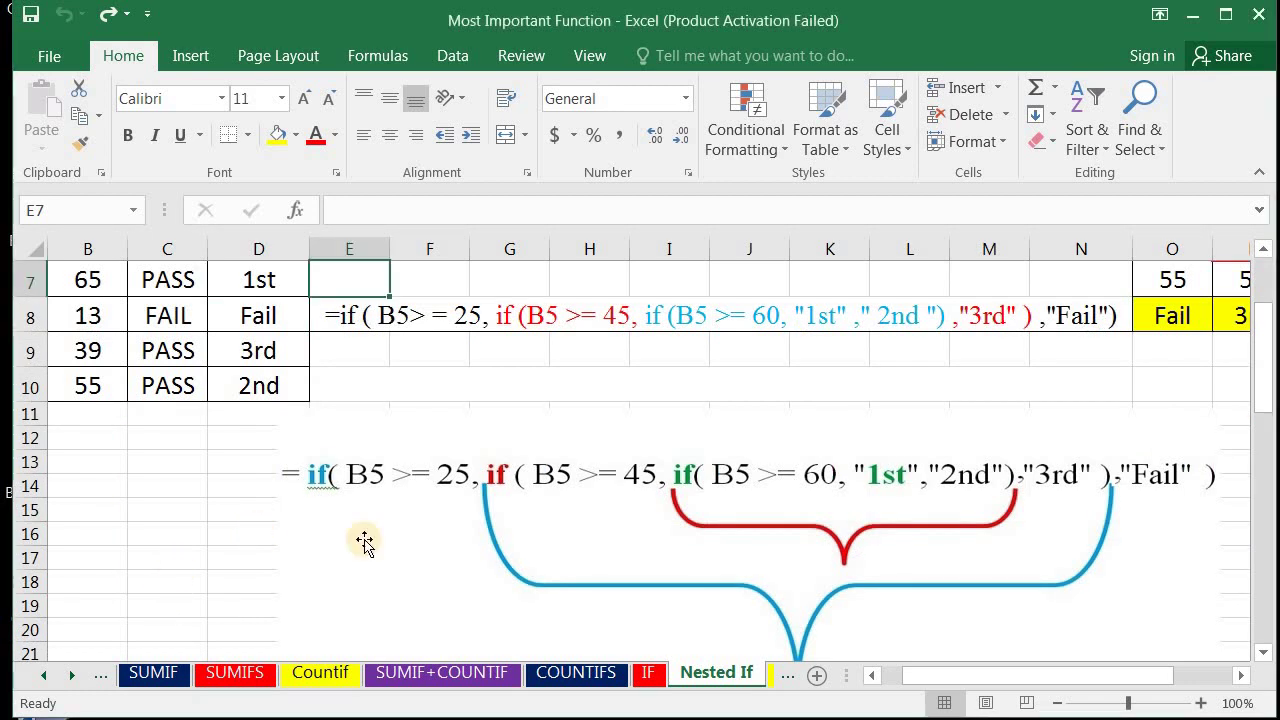
{"action": "scroll", "coordinate": [614, 520], "scroll_direction": "down", "scroll_amount": 1}
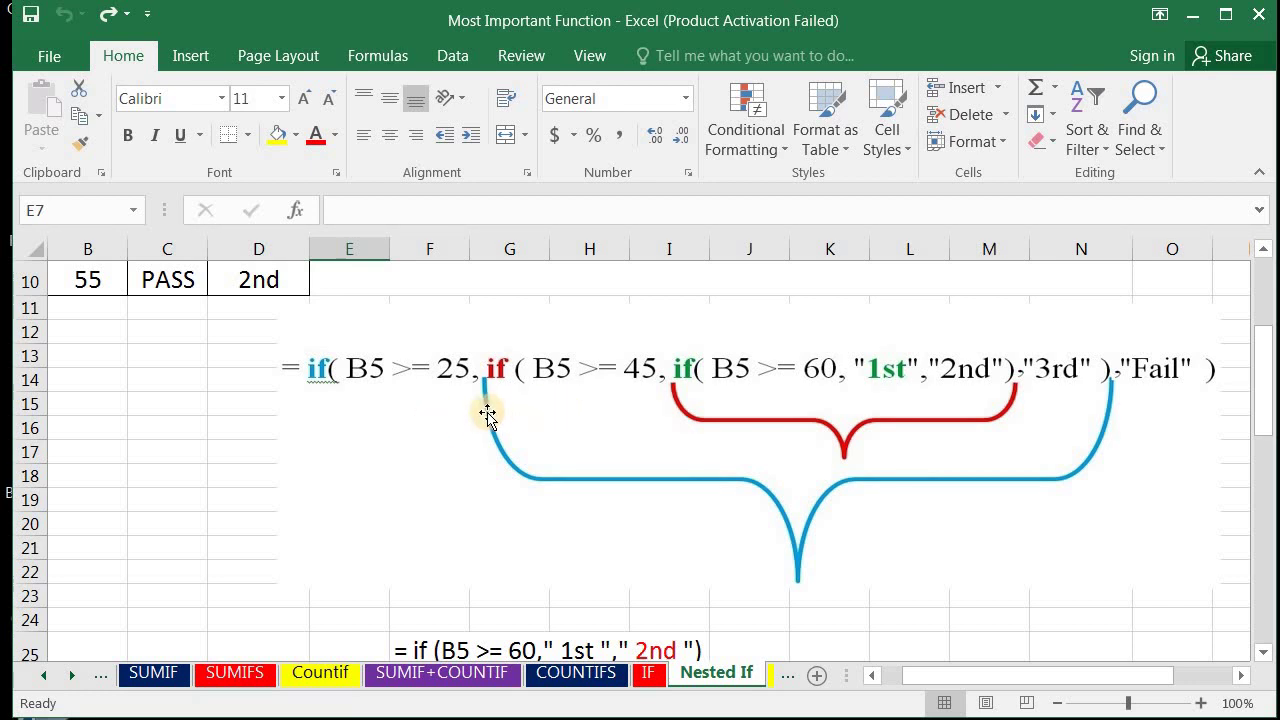
{"action": "left_click", "coordinate": [372, 460]}
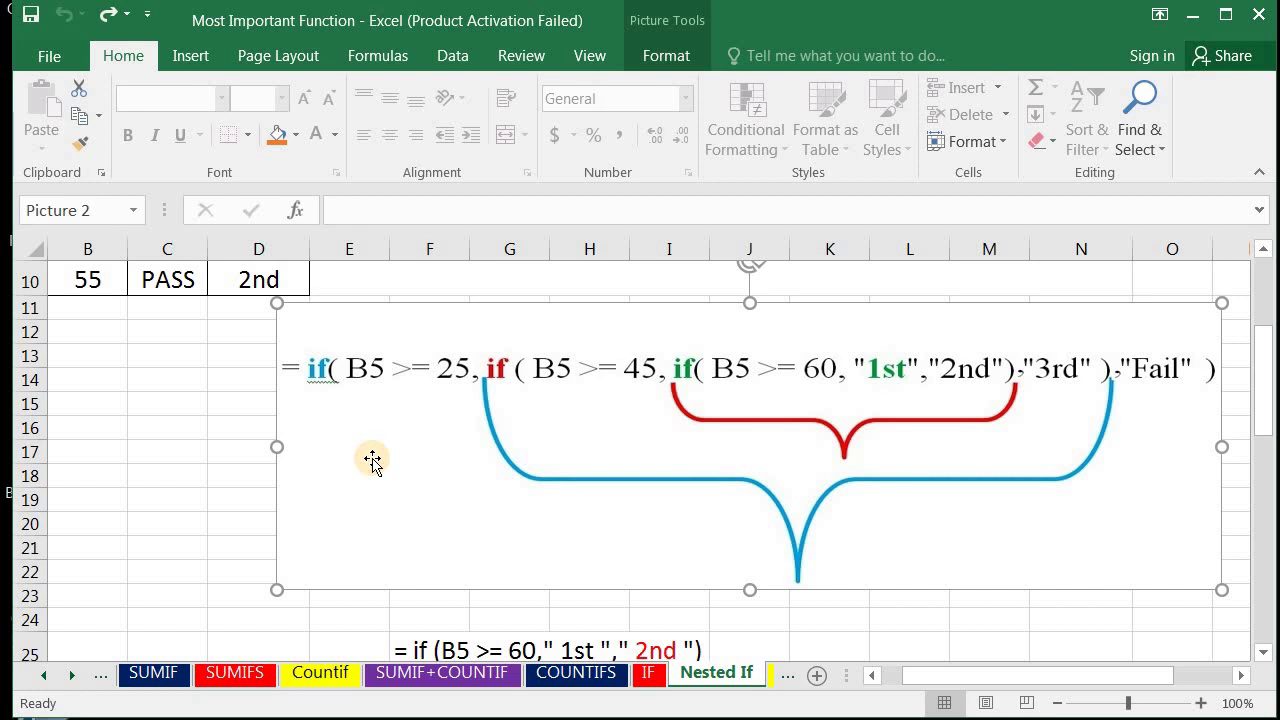
{"action": "left_click", "coordinate": [176, 458]}
{"action": "scroll", "coordinate": [214, 483], "scroll_direction": "up", "scroll_amount": 2}
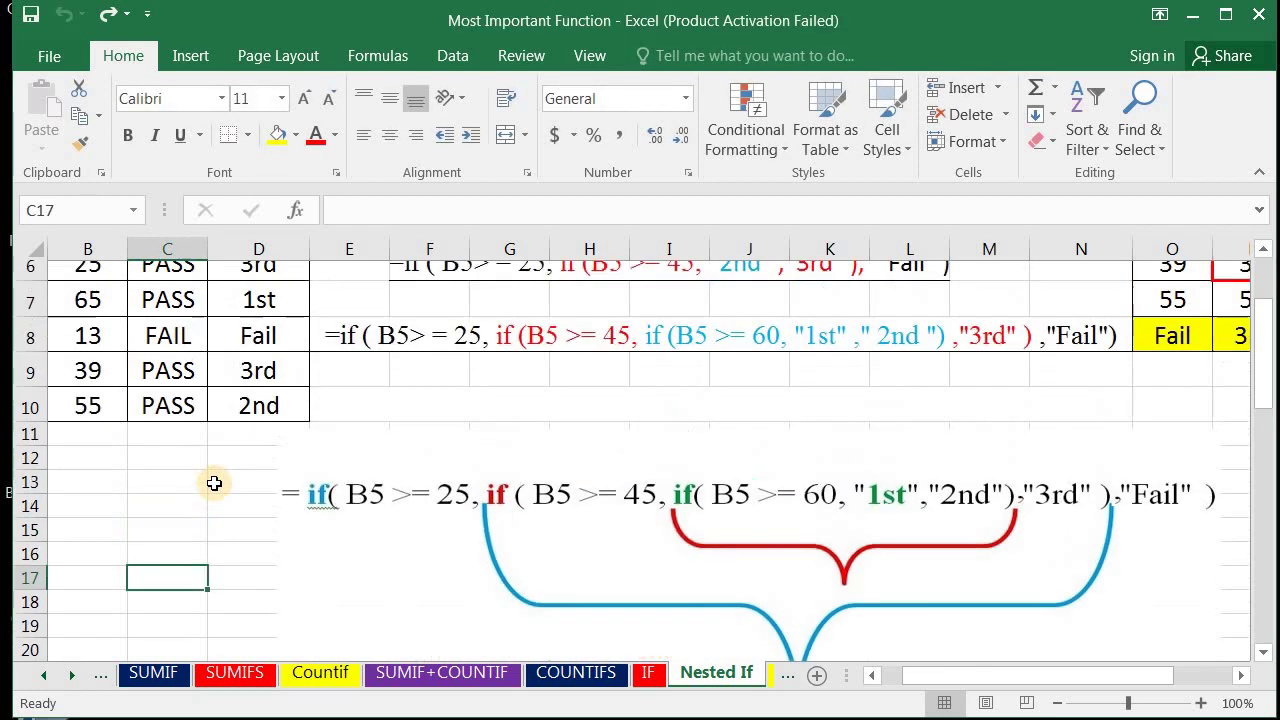
{"action": "scroll", "coordinate": [214, 483], "scroll_direction": "up", "scroll_amount": 1}
- Check D5's nested IF formula, then delete the Division results in D6:D10
{"action": "scroll", "coordinate": [214, 483], "scroll_direction": "up", "scroll_amount": 1}
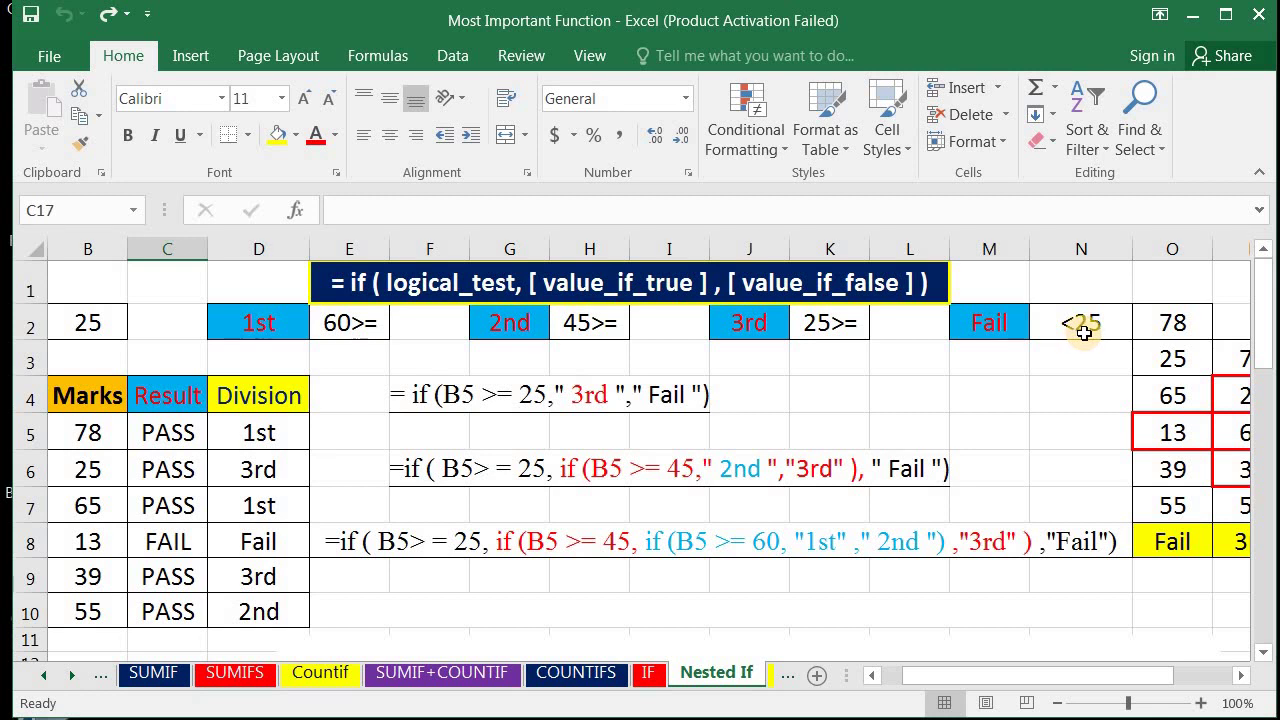
{"action": "left_click", "coordinate": [259, 437]}
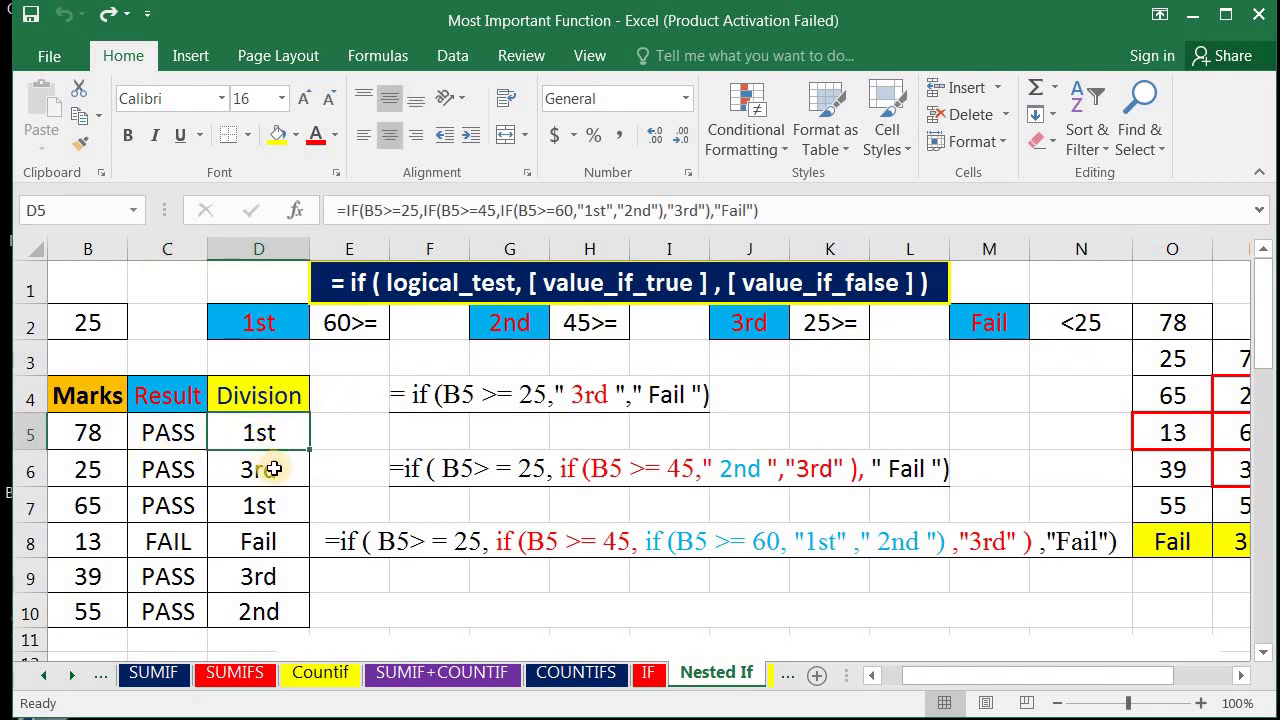
{"action": "left_click_drag", "start_coordinate": [258, 468], "coordinate": [272, 556]}
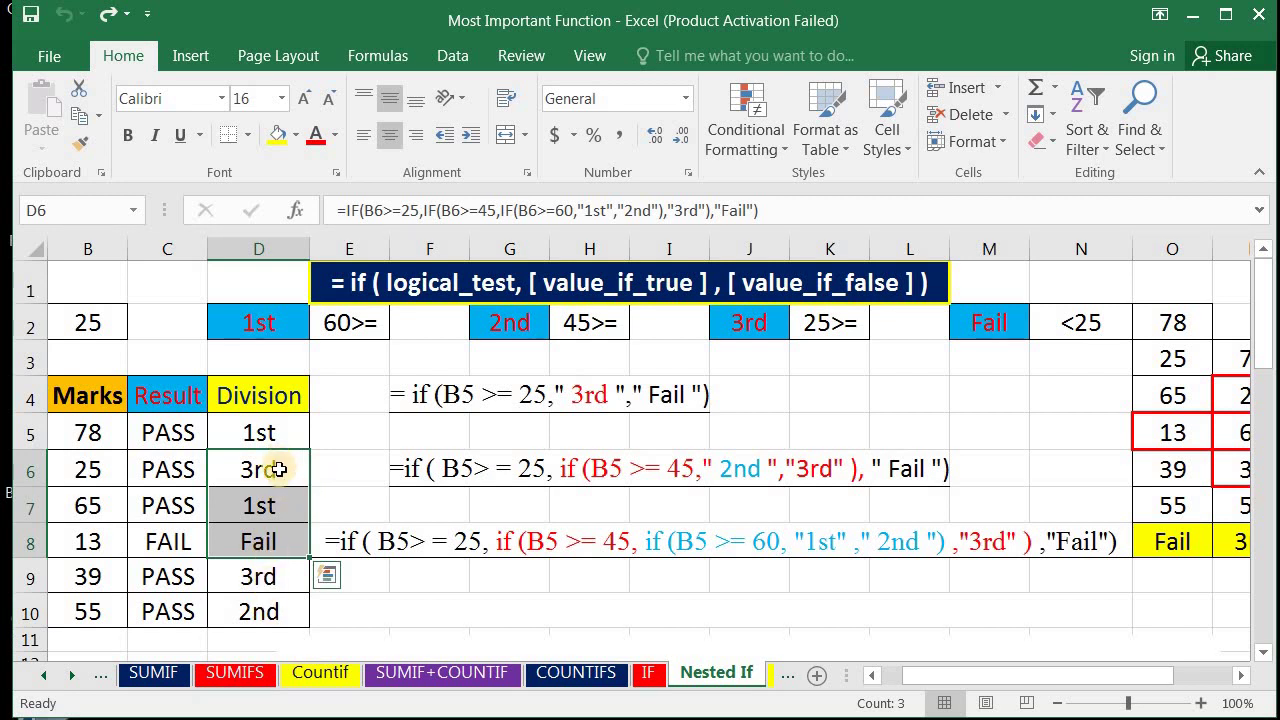
{"action": "left_click_drag", "start_coordinate": [280, 477], "coordinate": [277, 611]}
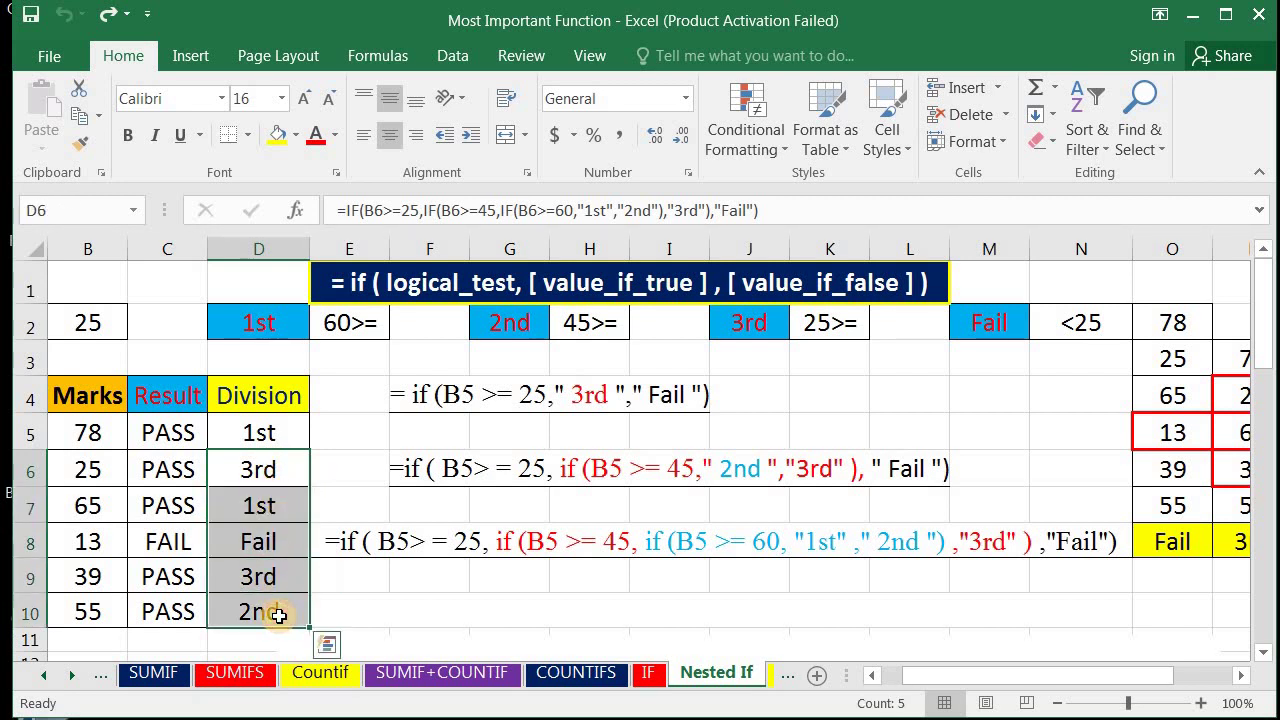
{"action": "key", "text": "Delete"}
- Fill D5's formula down to D10, check D8 and D6, then delete D6:D10 and D5's formula
{"action": "left_click", "coordinate": [267, 438]}
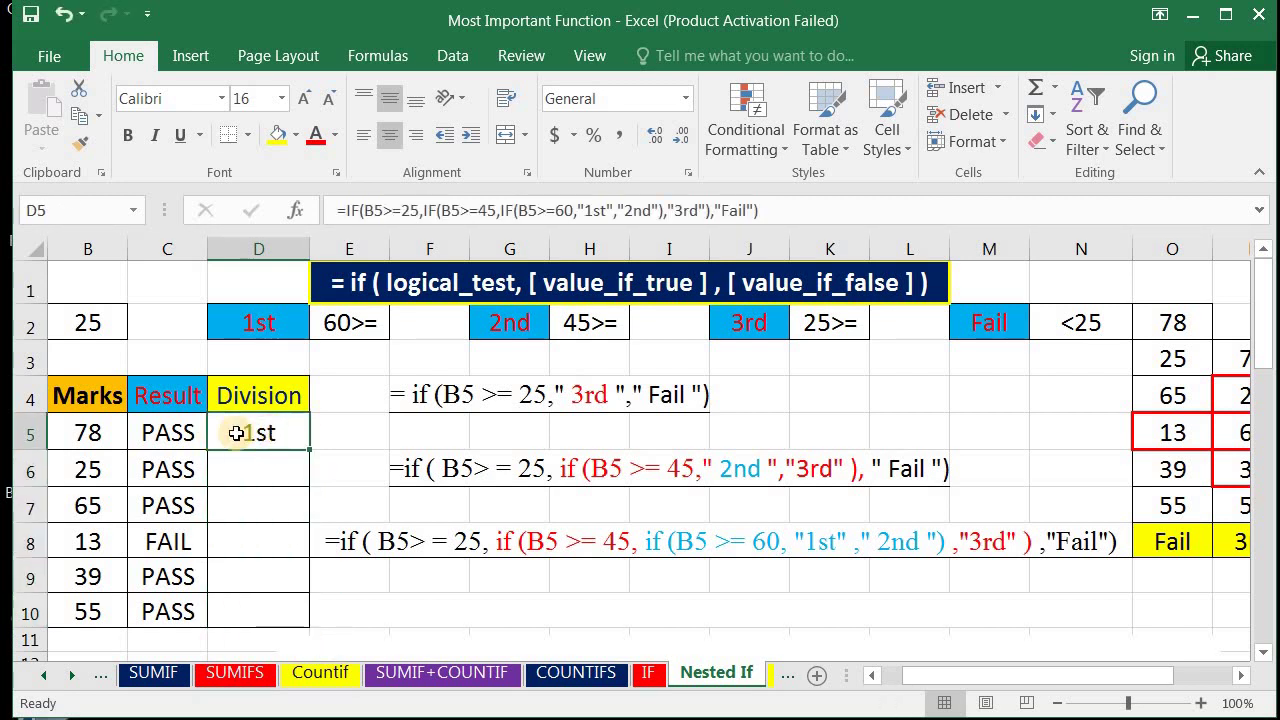
{"action": "left_click_drag", "start_coordinate": [308, 451], "coordinate": [307, 627]}
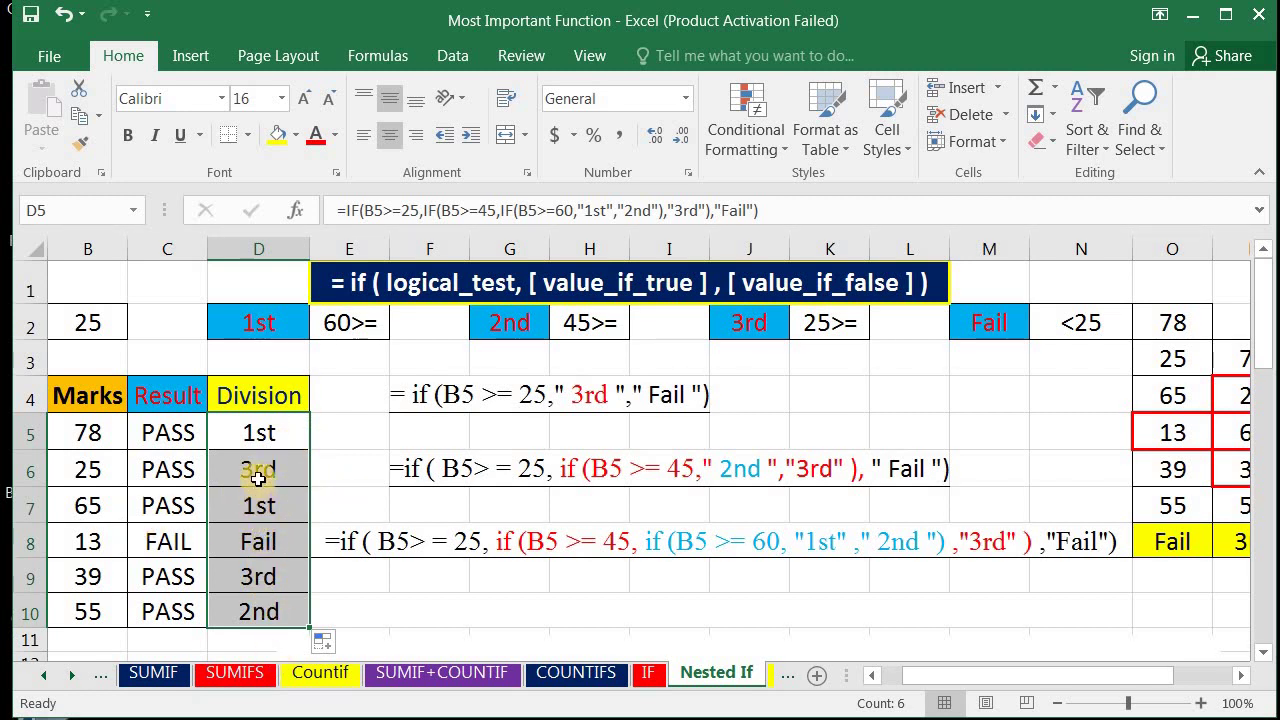
{"action": "left_click", "coordinate": [246, 534]}
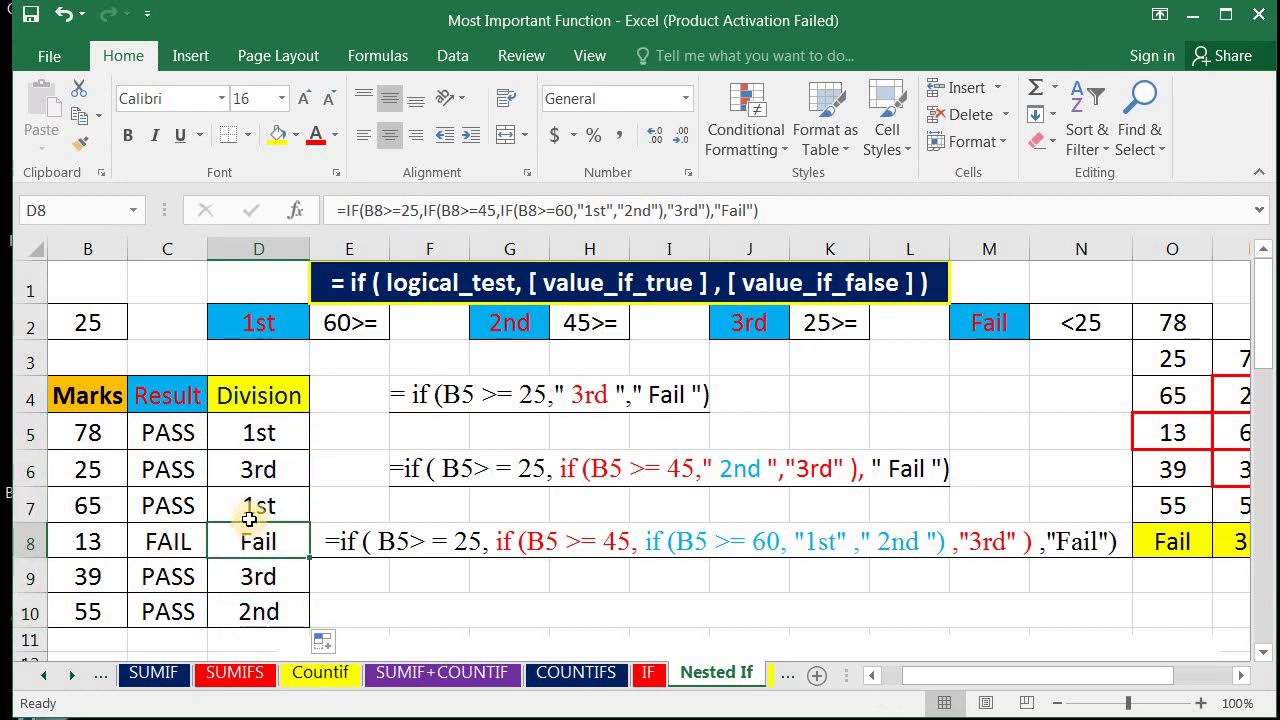
{"action": "left_click", "coordinate": [260, 475]}
{"action": "left_click_drag", "start_coordinate": [260, 475], "coordinate": [260, 623]}
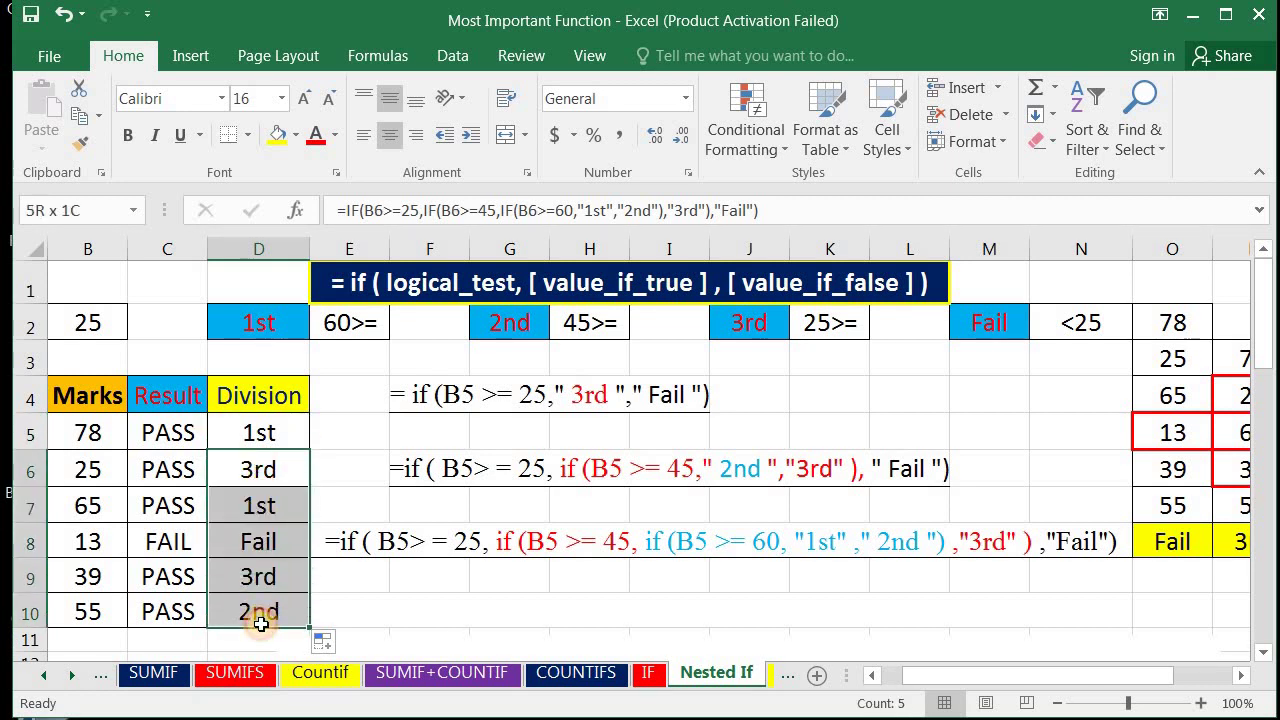
{"action": "key", "text": "Delete"}
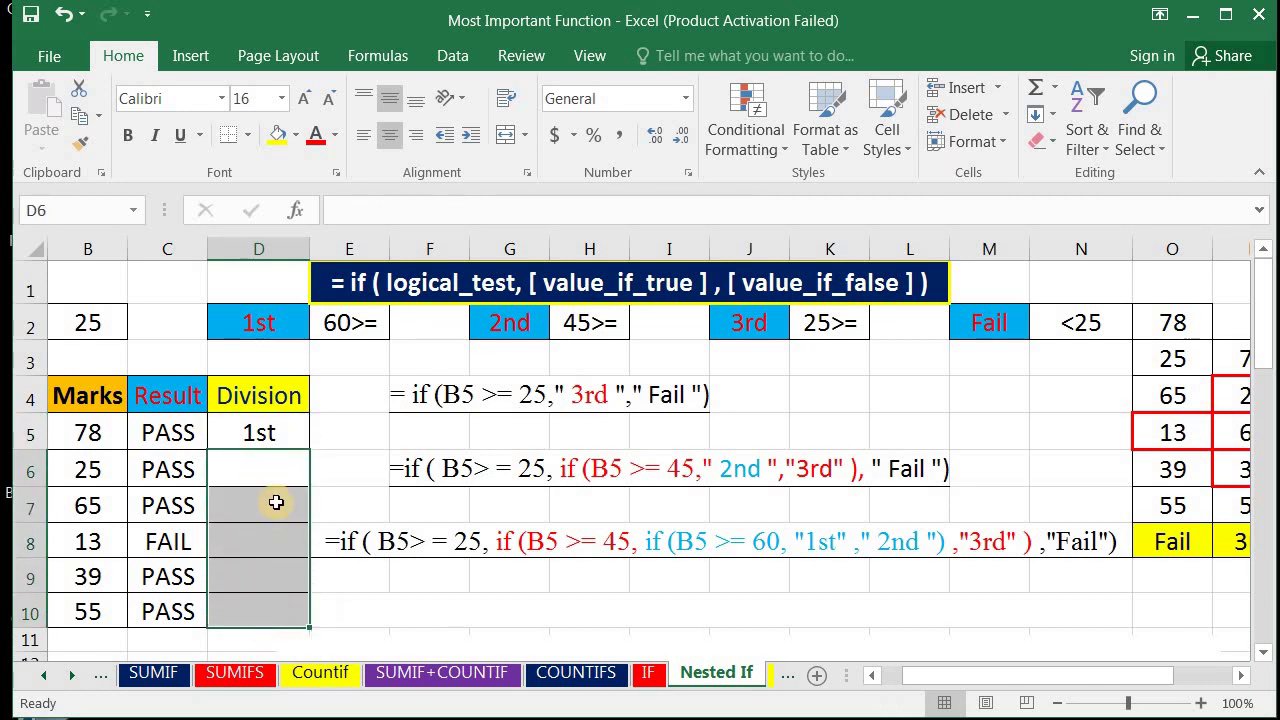
{"action": "left_click", "coordinate": [260, 432]}
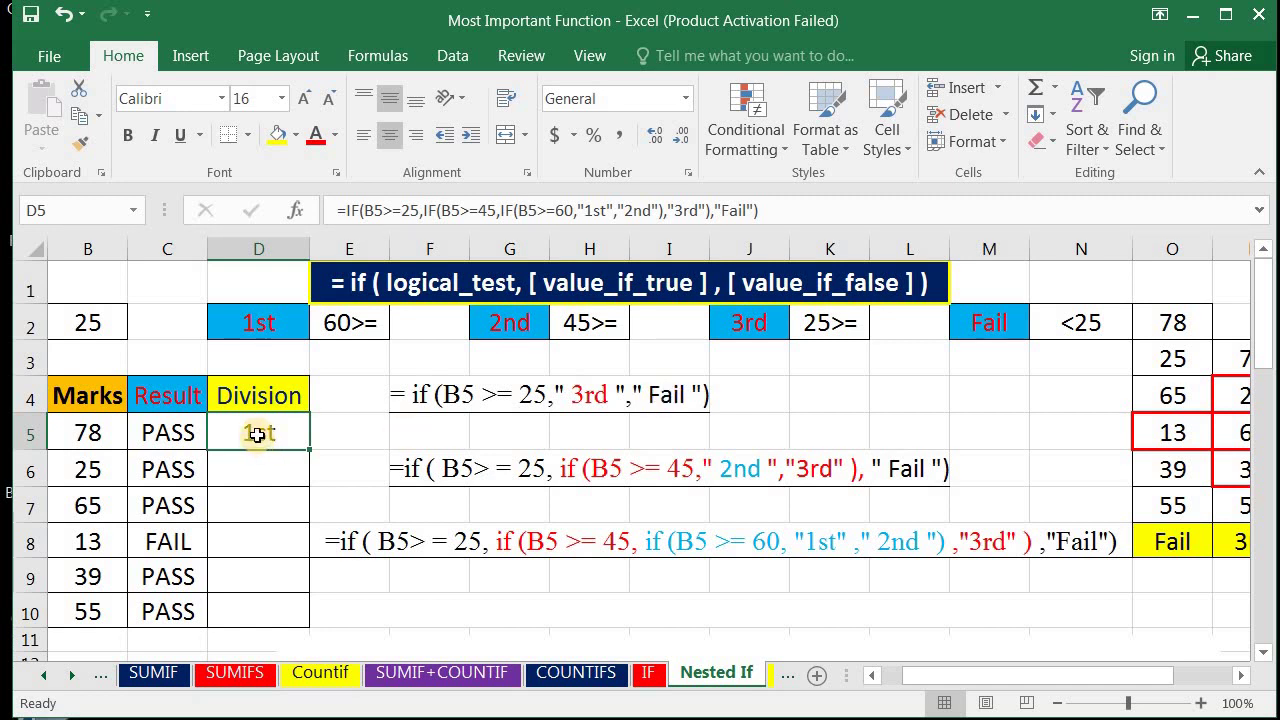
{"action": "key", "text": "Delete"}
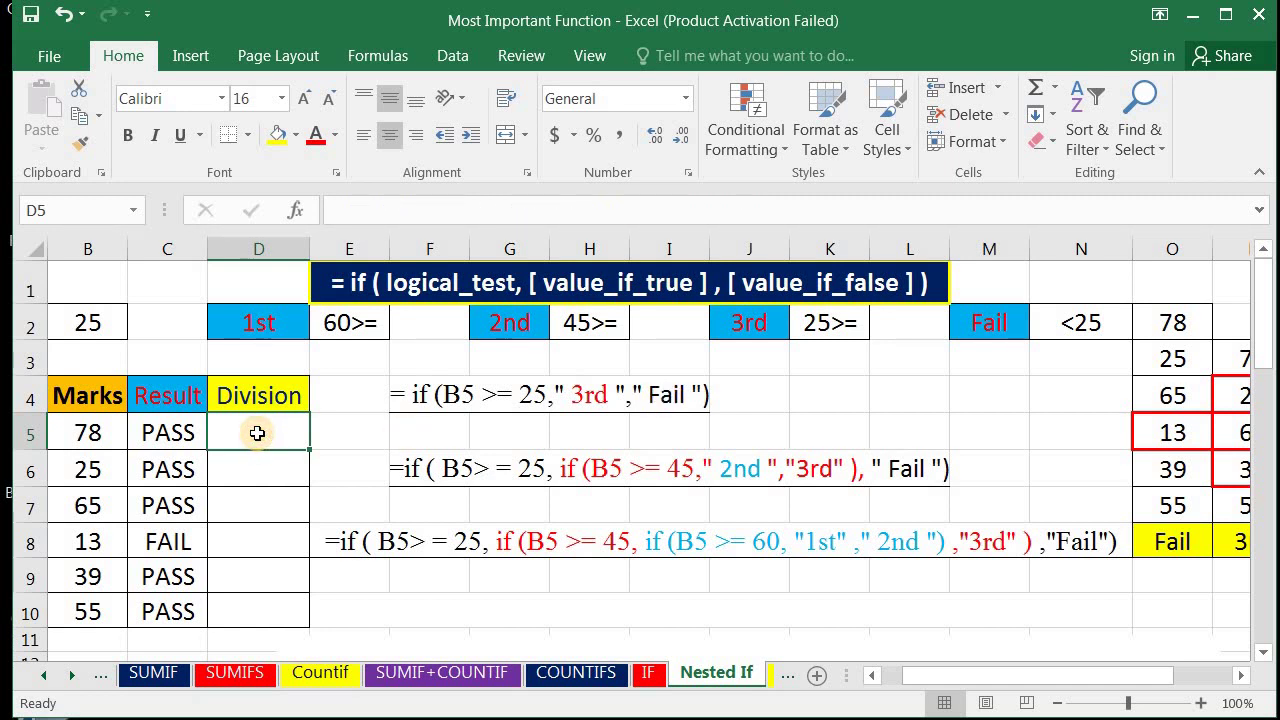
- Enter =IF(B5>=25,"3rd","Fail") in D5, returning 3rd for mark 78
{"action": "type", "text": "=if"}
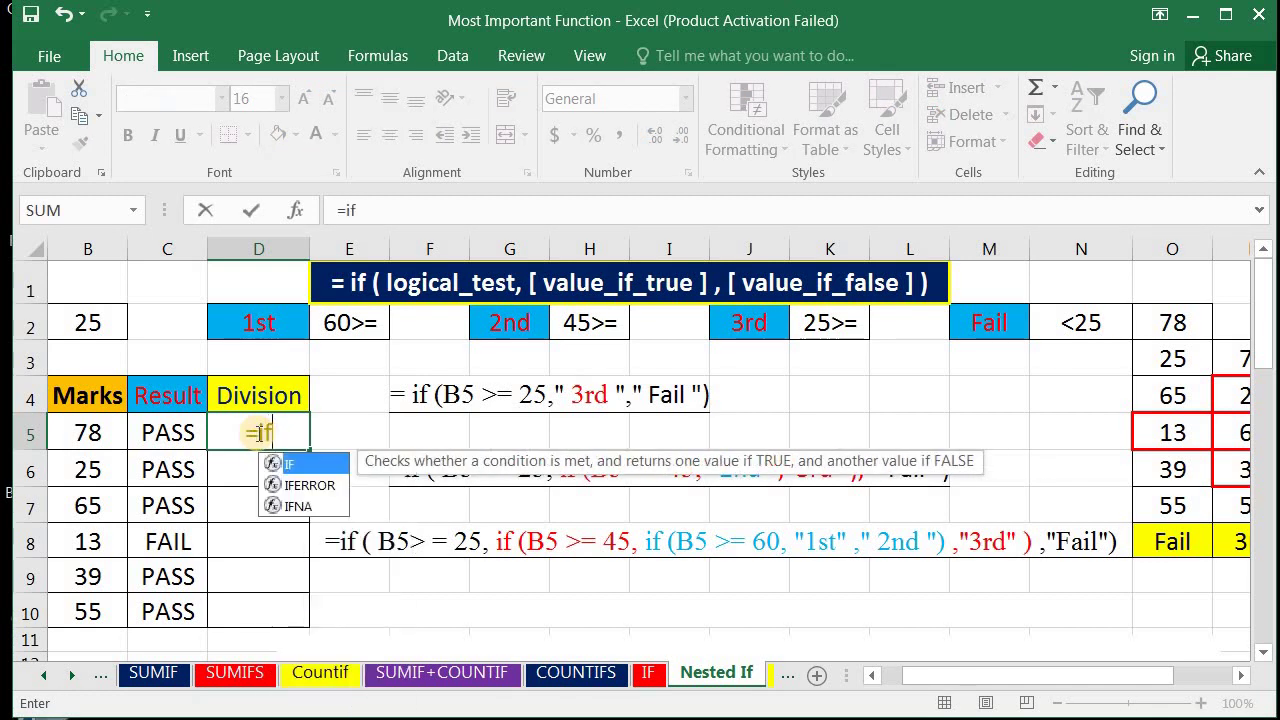
{"action": "type", "text": "(b"}
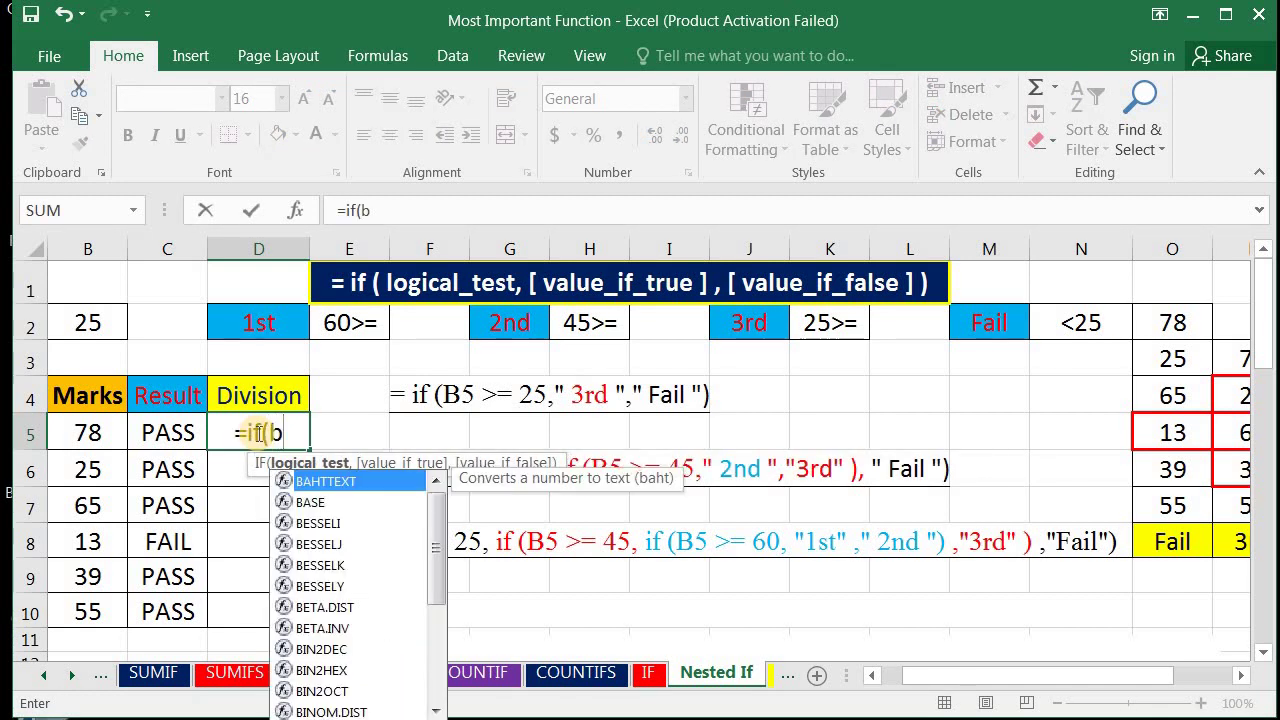
{"action": "type", "text": "5"}
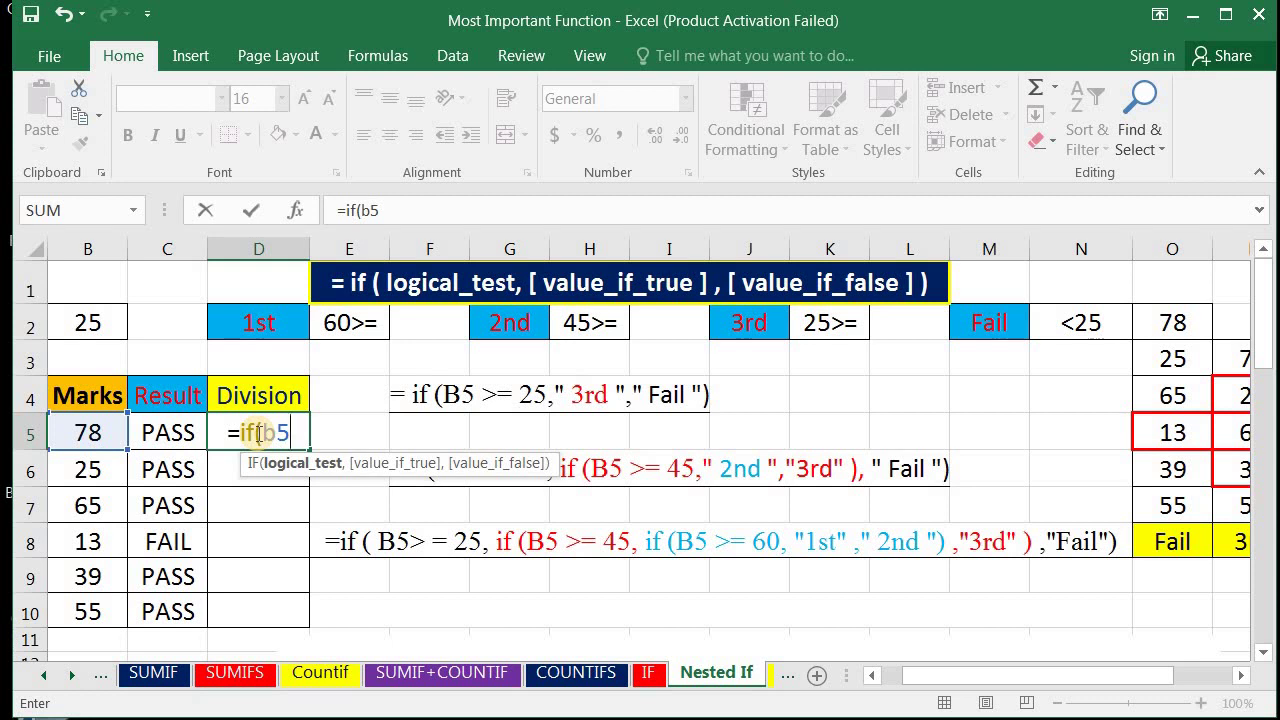
{"action": "type", "text": ">="}
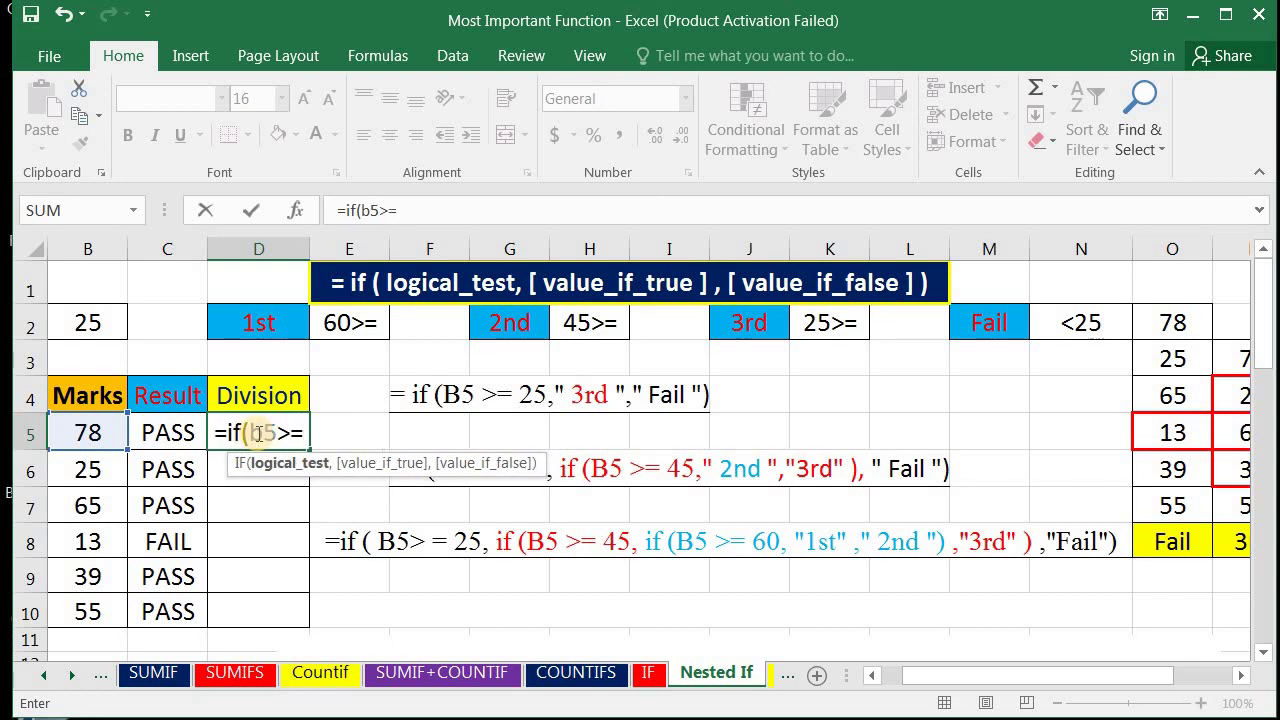
{"action": "type", "text": "25"}
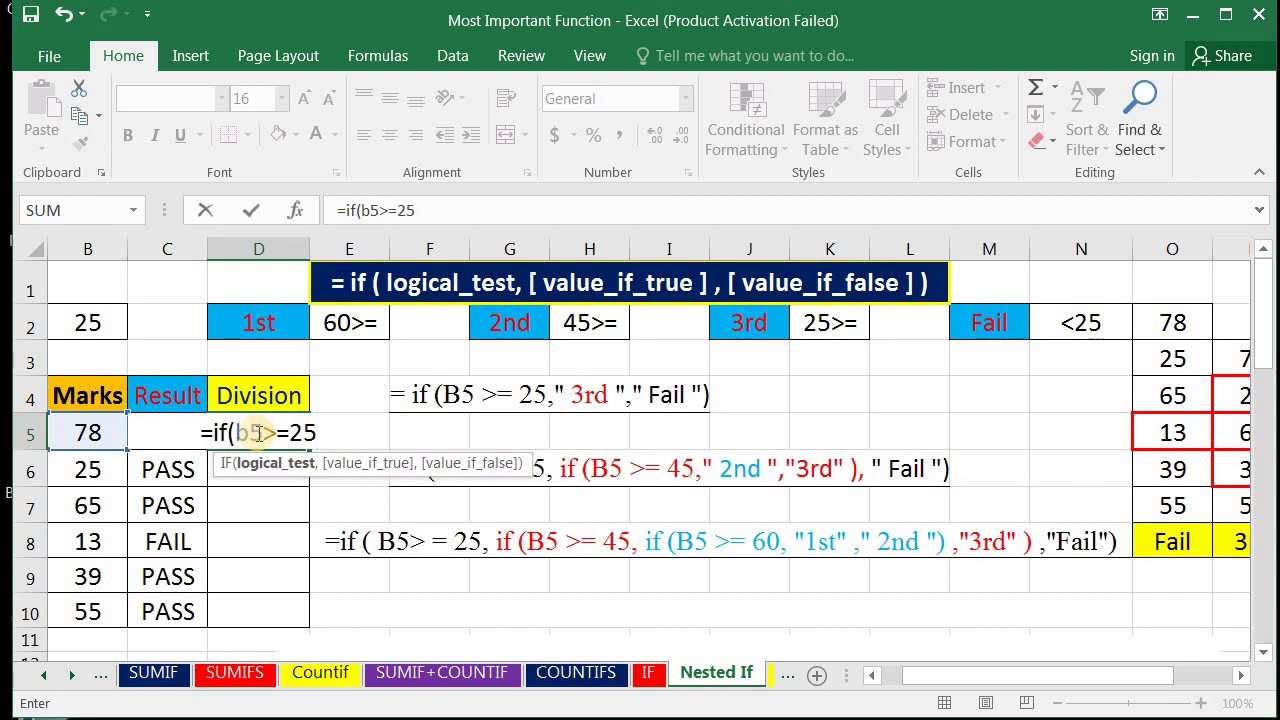
{"action": "type", "text": ",\""}
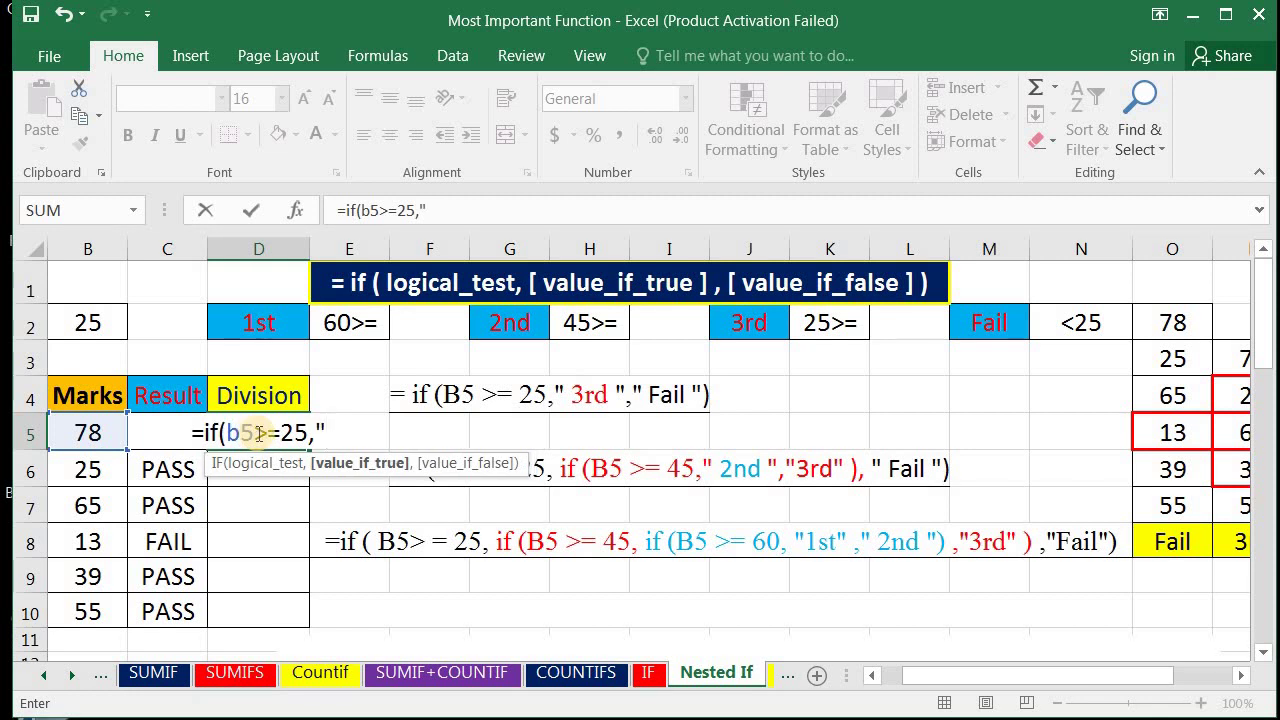
{"action": "type", "text": "3rd\""}
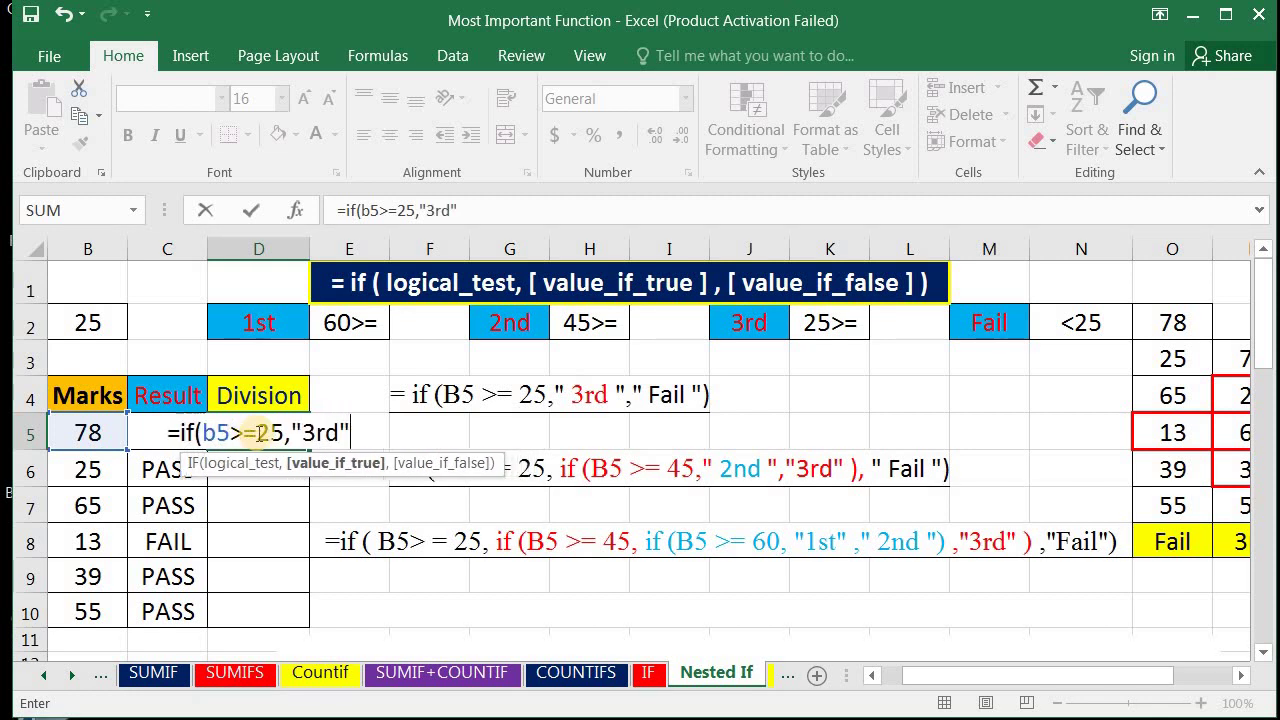
{"action": "type", "text": ",\""}
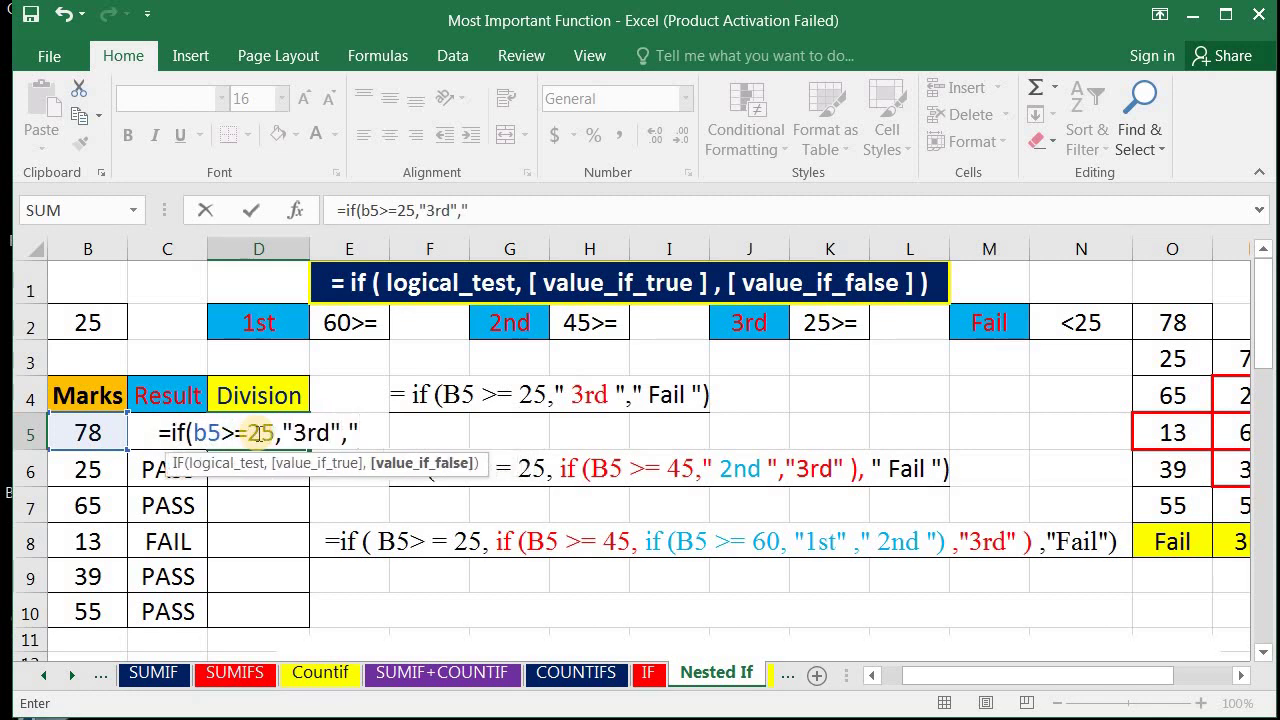
{"action": "type", "text": "Fail\")"}
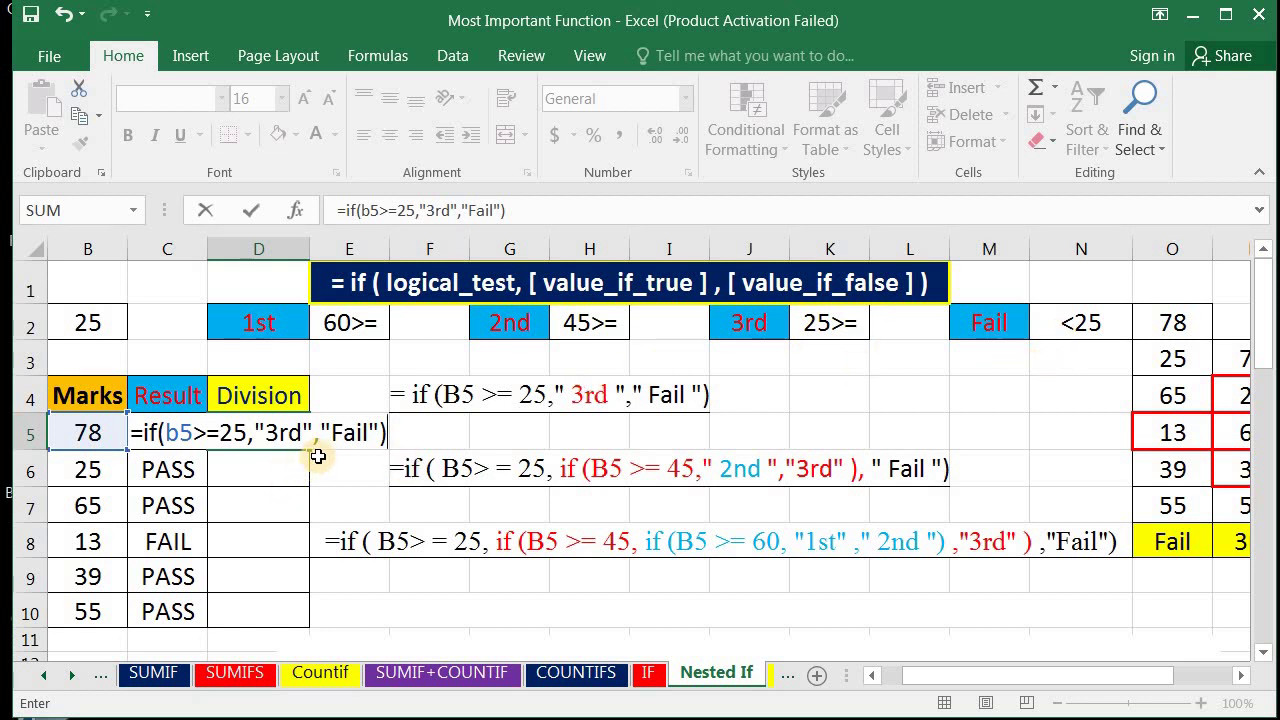
{"action": "key", "text": "Return"}
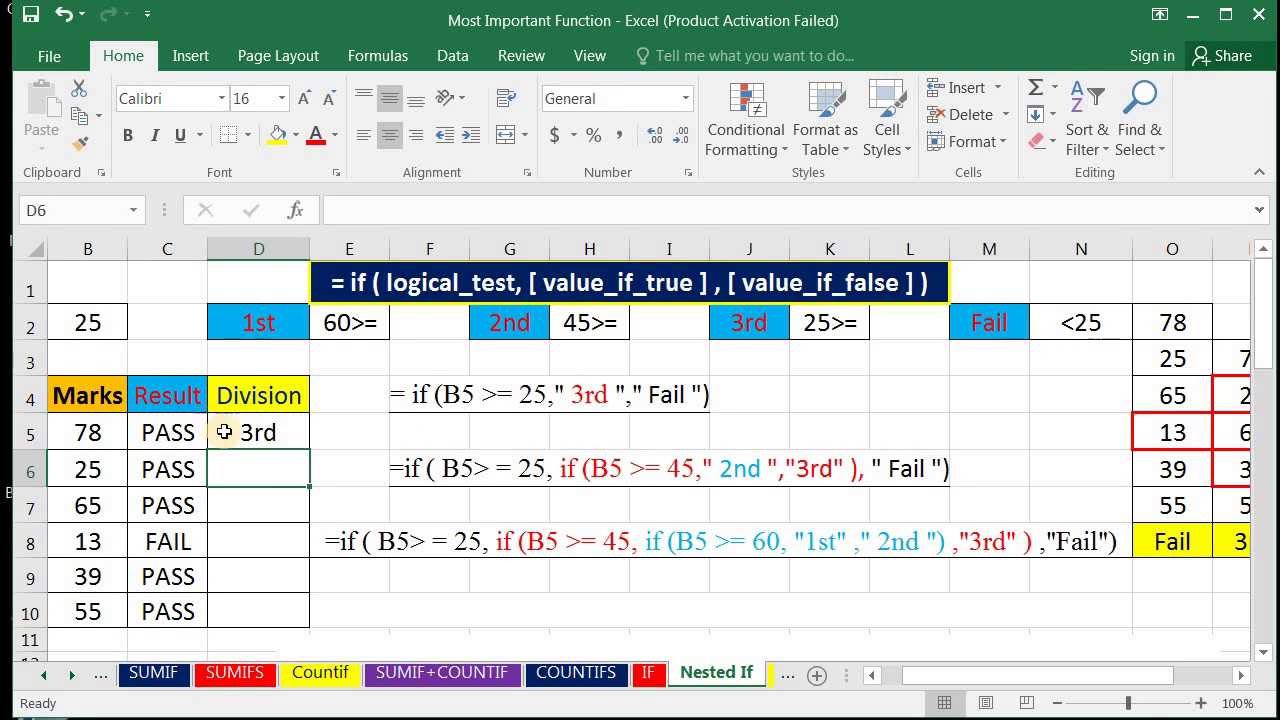
- Fill D5's formula down to D10, giving 3rd for every mark except 13, which shows Fail
{"action": "left_click", "coordinate": [261, 432]}
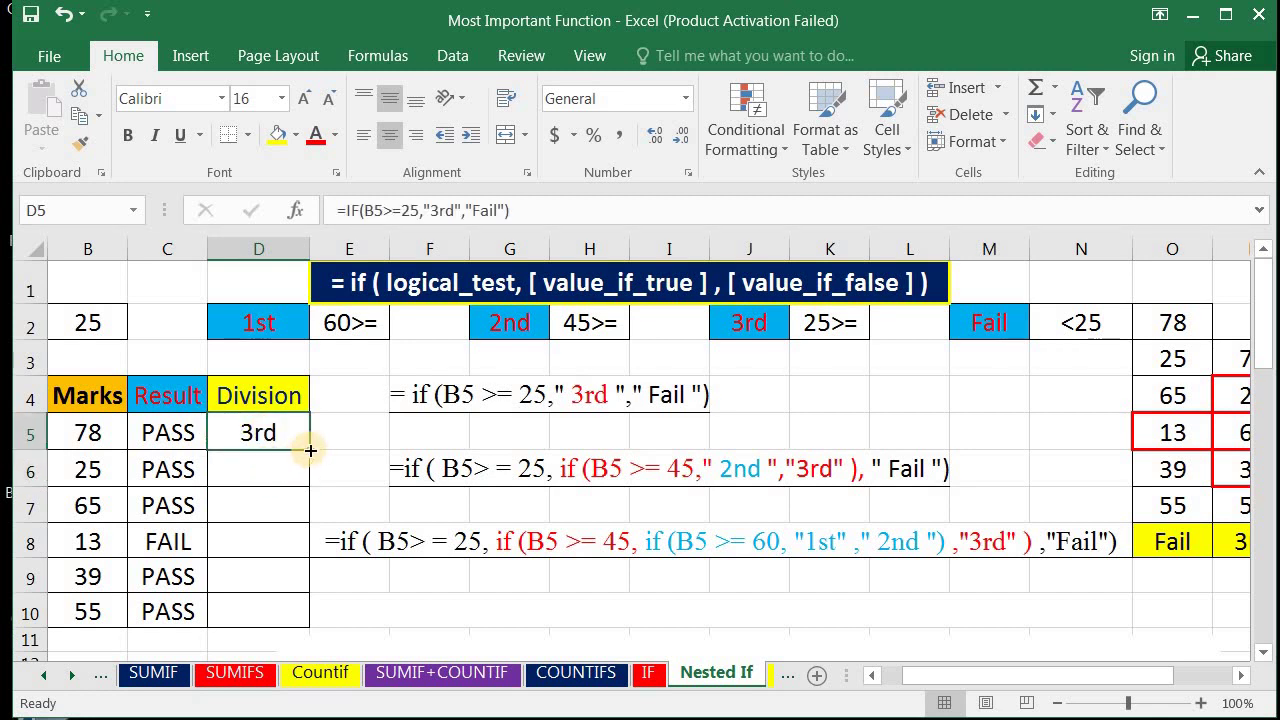
{"action": "left_click_drag", "start_coordinate": [309, 452], "coordinate": [309, 615]}
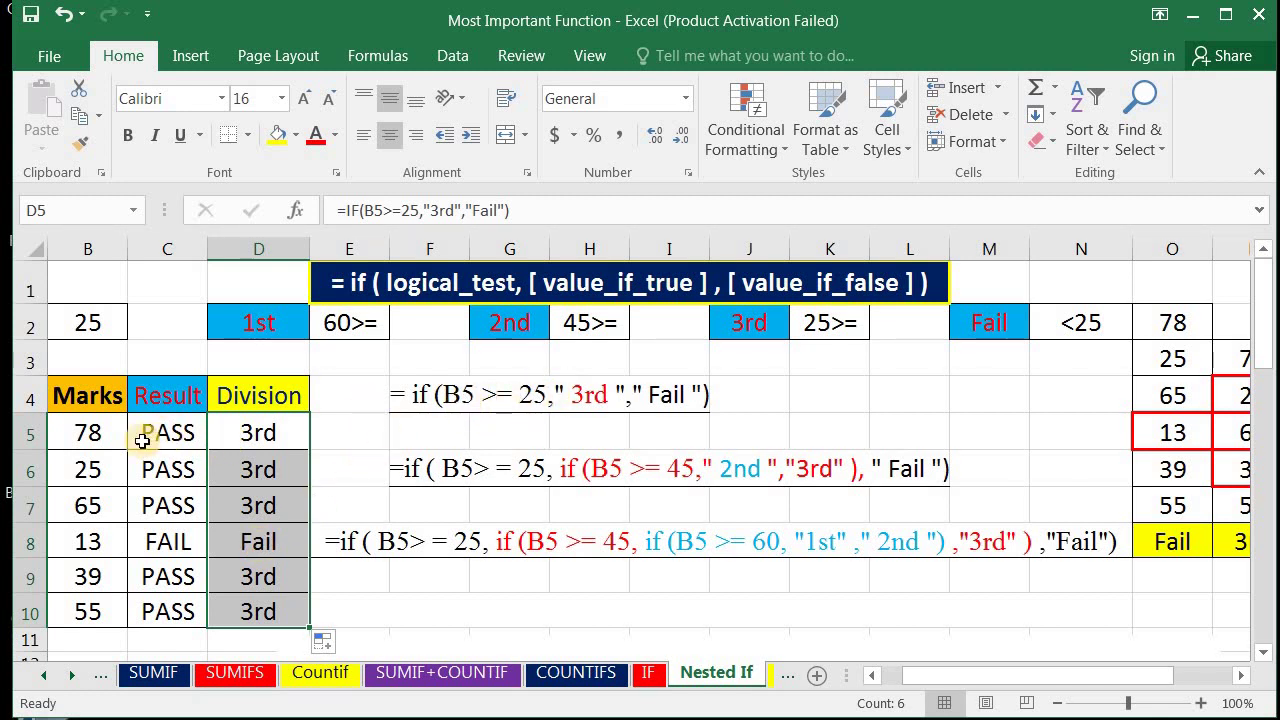
{"action": "left_click", "coordinate": [257, 468]}
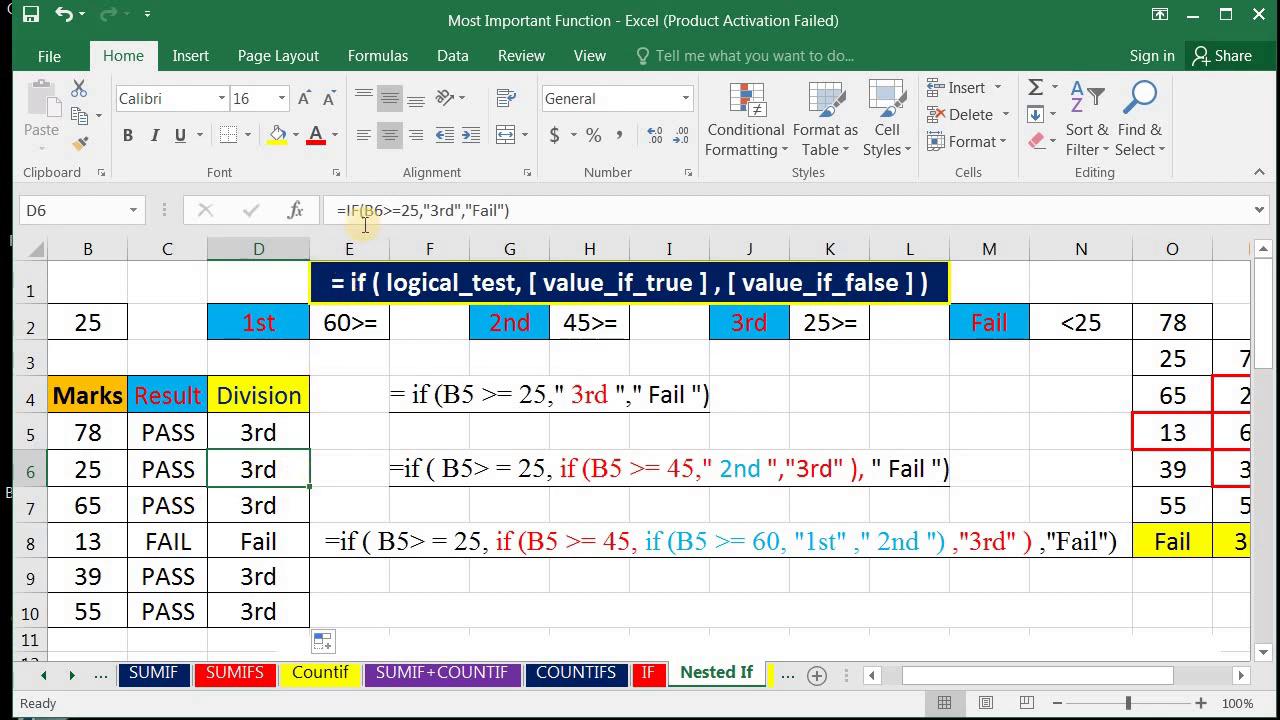
{"action": "left_click", "coordinate": [236, 440]}
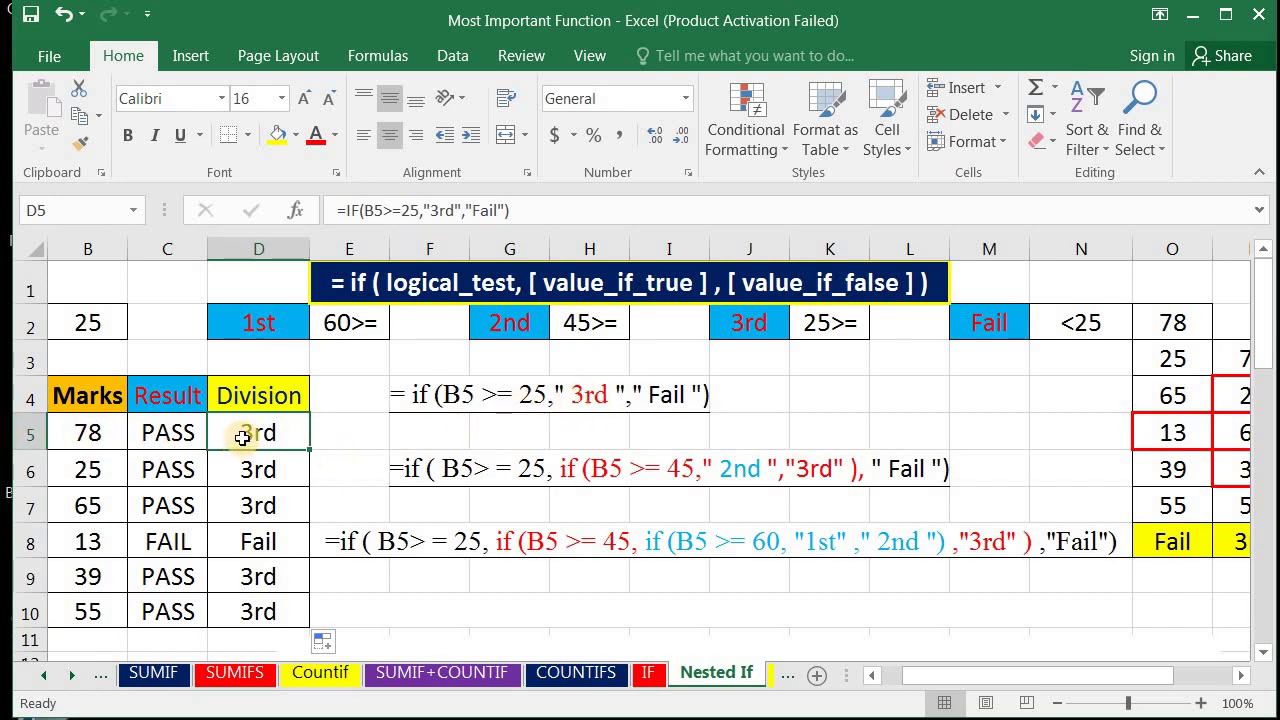
{"action": "left_click", "coordinate": [262, 548]}
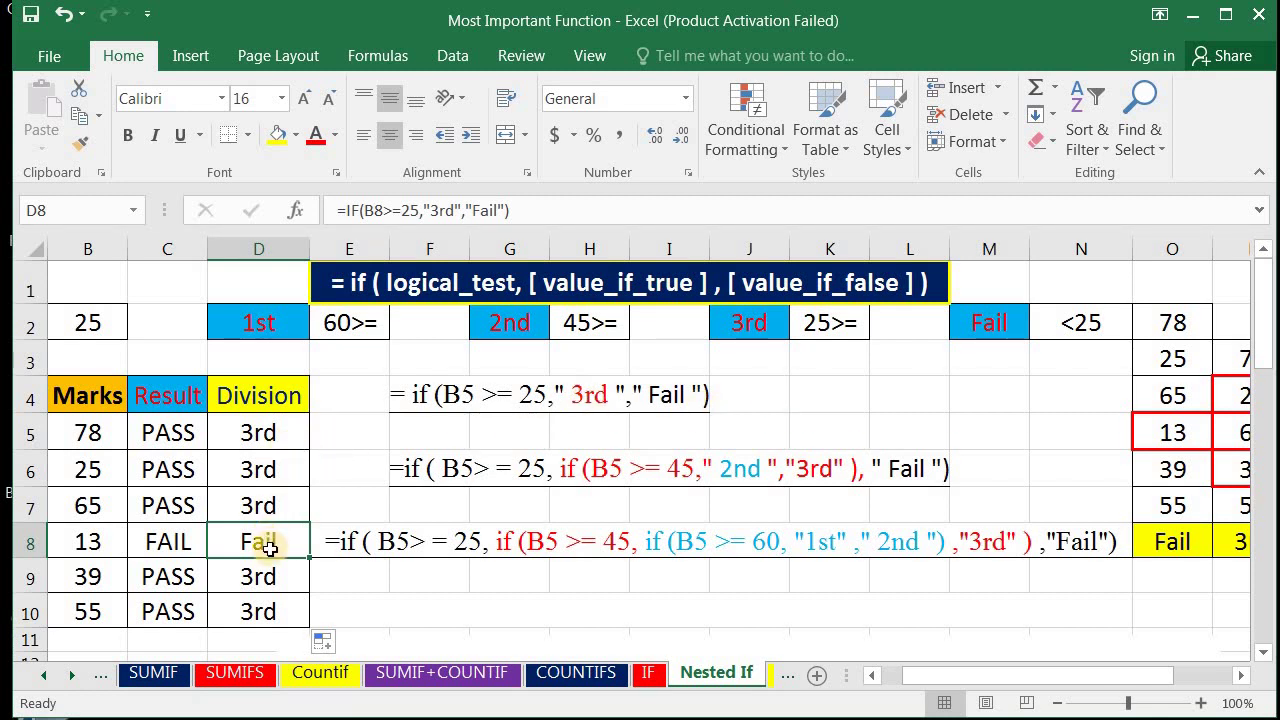
{"action": "left_click", "coordinate": [277, 431]}
{"action": "left_click_drag", "start_coordinate": [309, 450], "coordinate": [282, 503]}
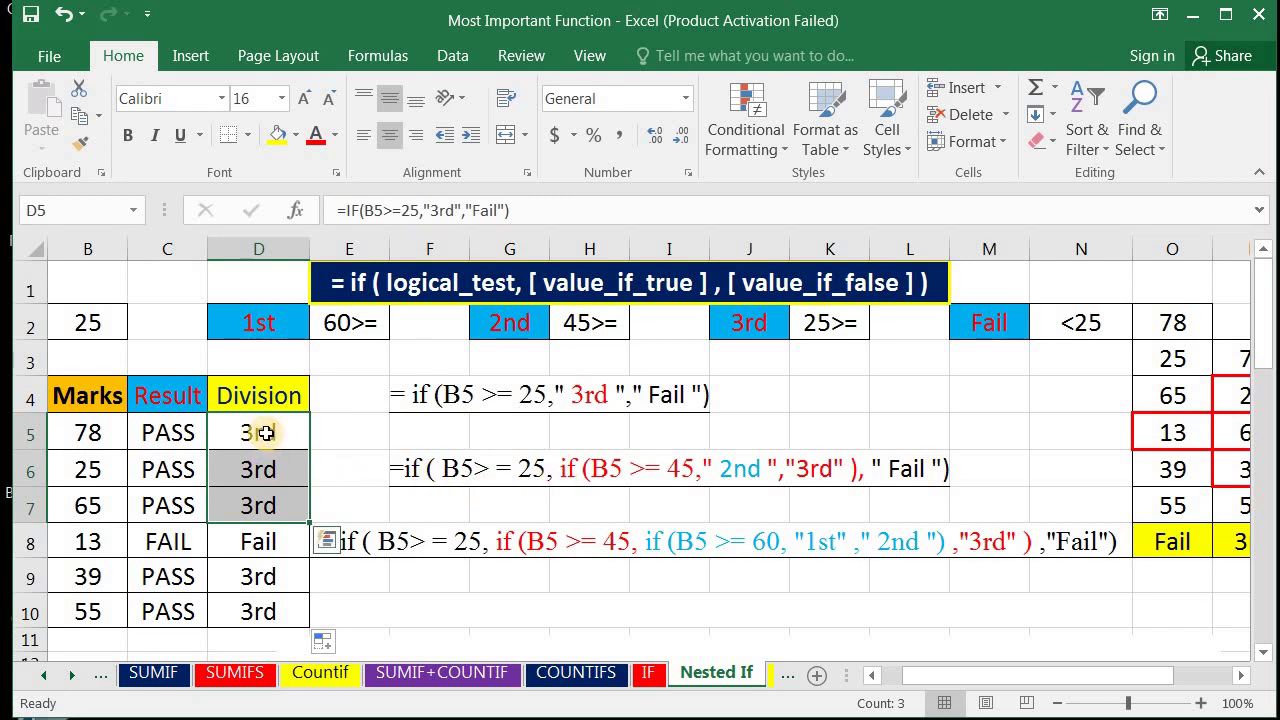
- Clear D5:D10 and type =if(B5>=25,if(B5>=45,"2nd","3rd"),"Fail") into D5
{"action": "left_click_drag", "start_coordinate": [260, 431], "coordinate": [267, 608]}
{"action": "key", "text": "Delete"}
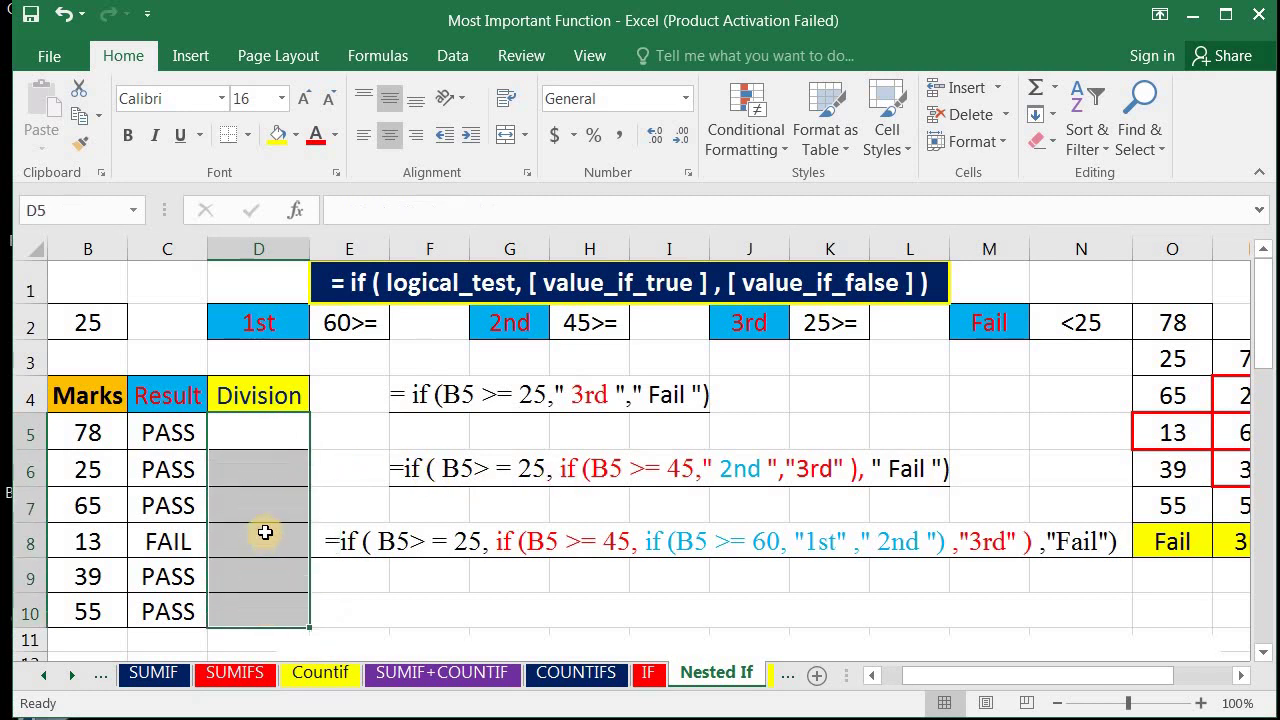
{"action": "left_click", "coordinate": [252, 424]}
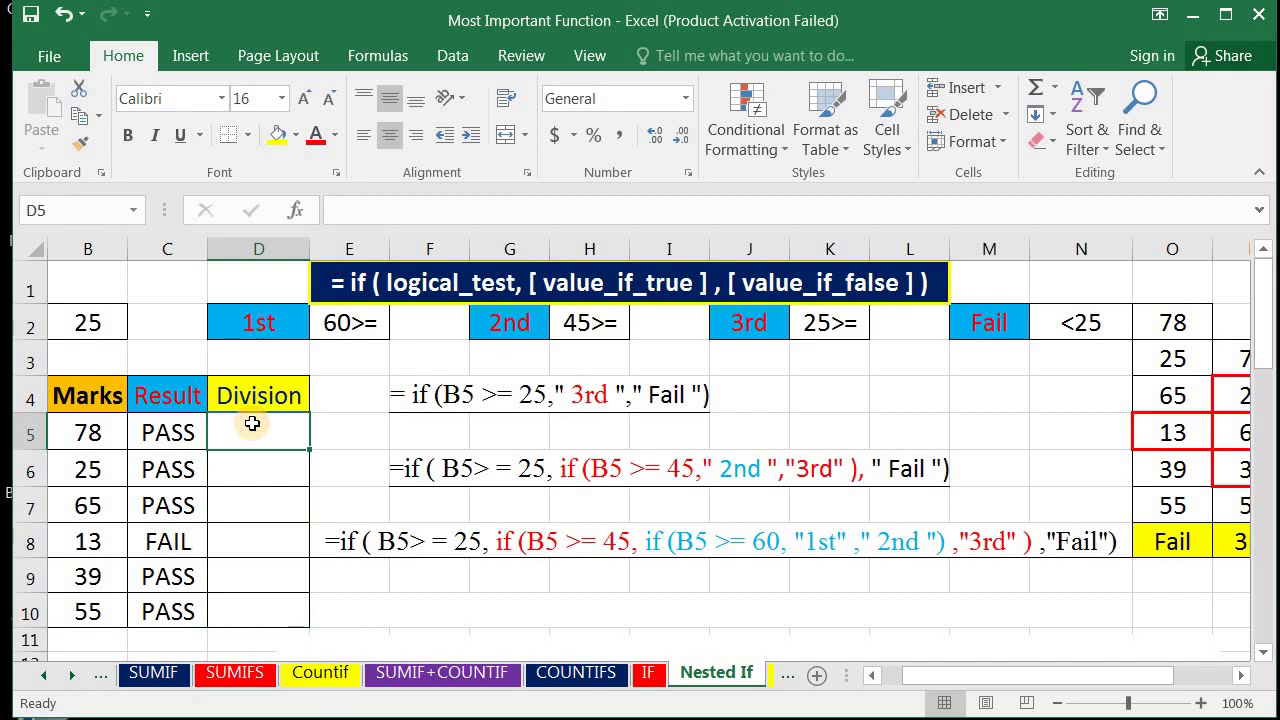
{"action": "type", "text": "=if"}
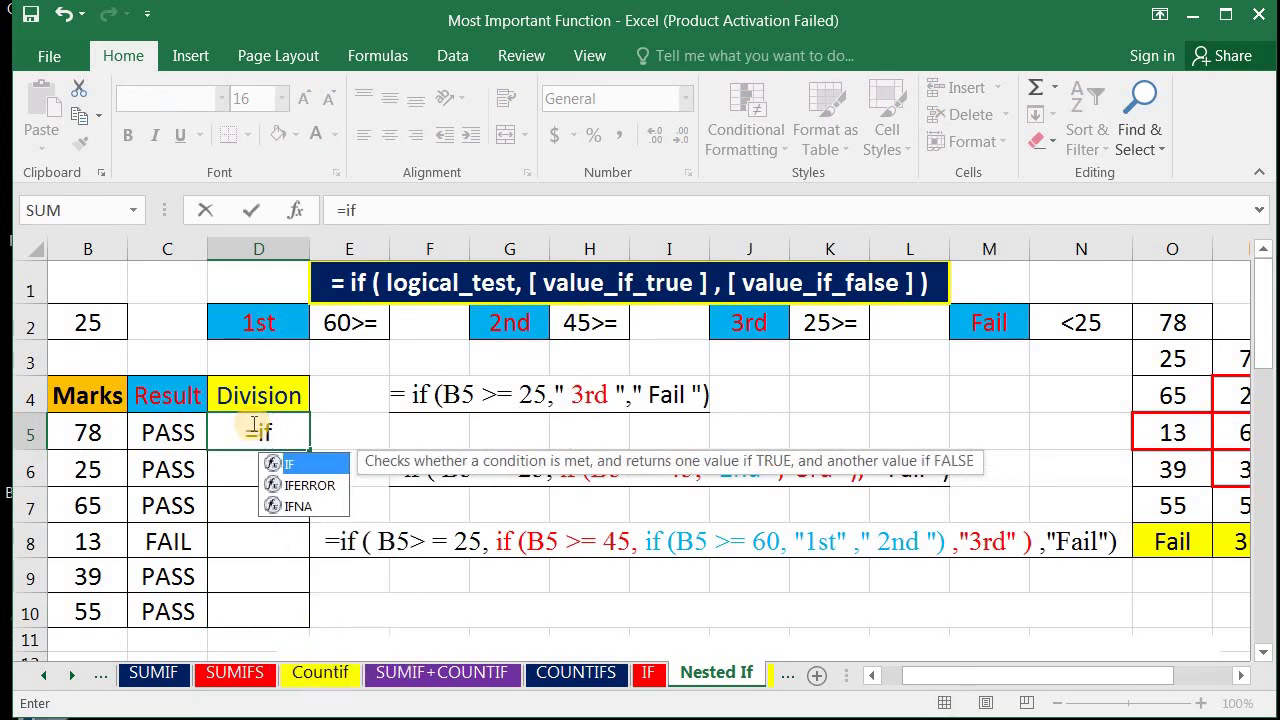
{"action": "type", "text": "("}
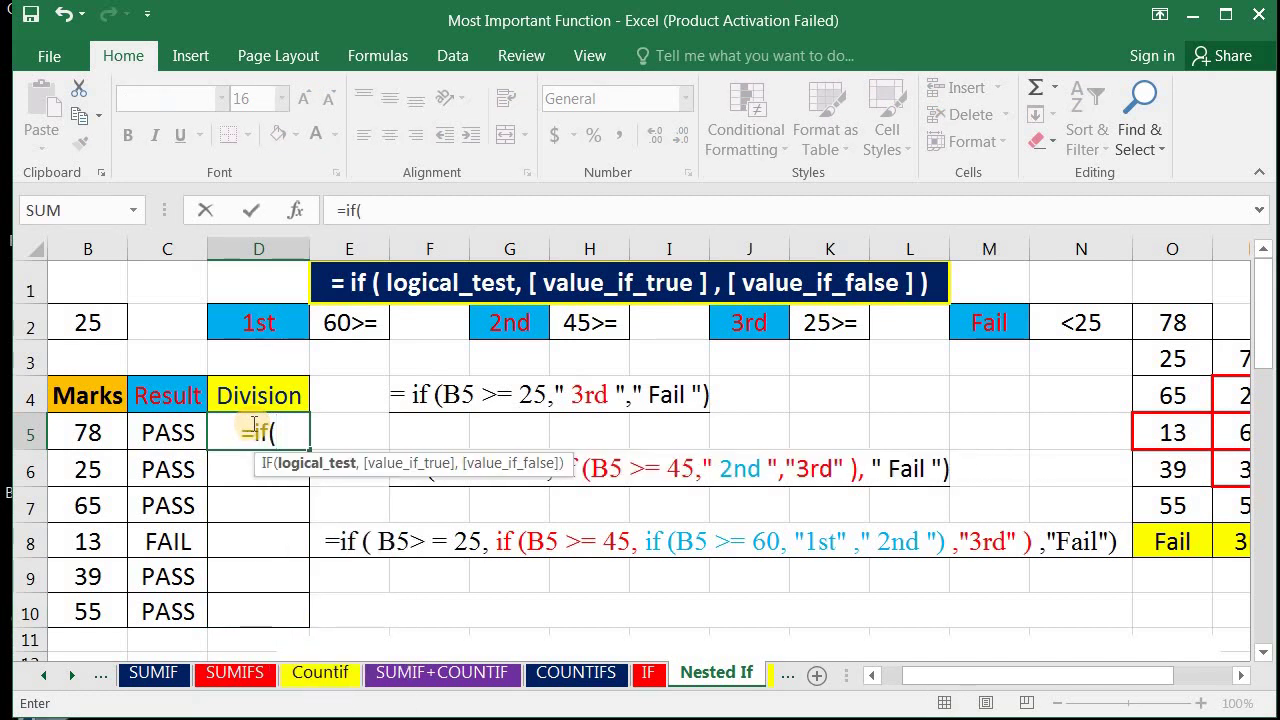
{"action": "type", "text": "B5"}
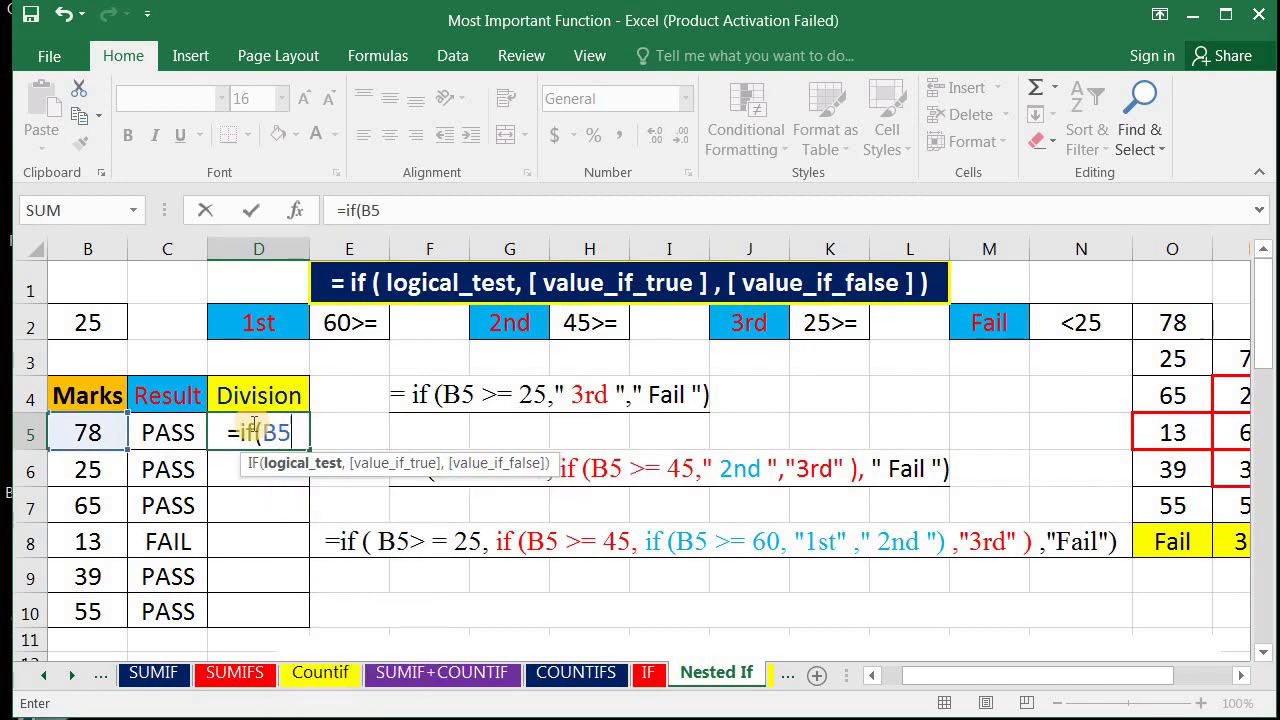
{"action": "type", "text": ">"}
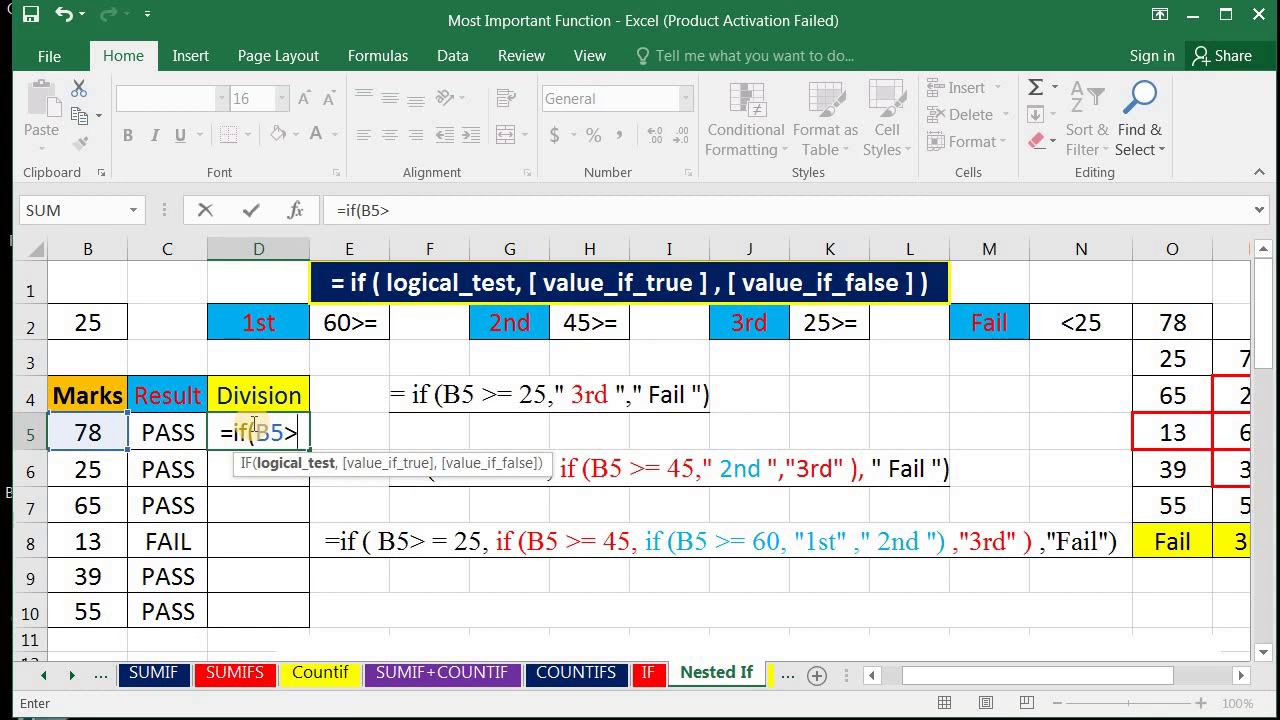
{"action": "type", "text": "=2"}
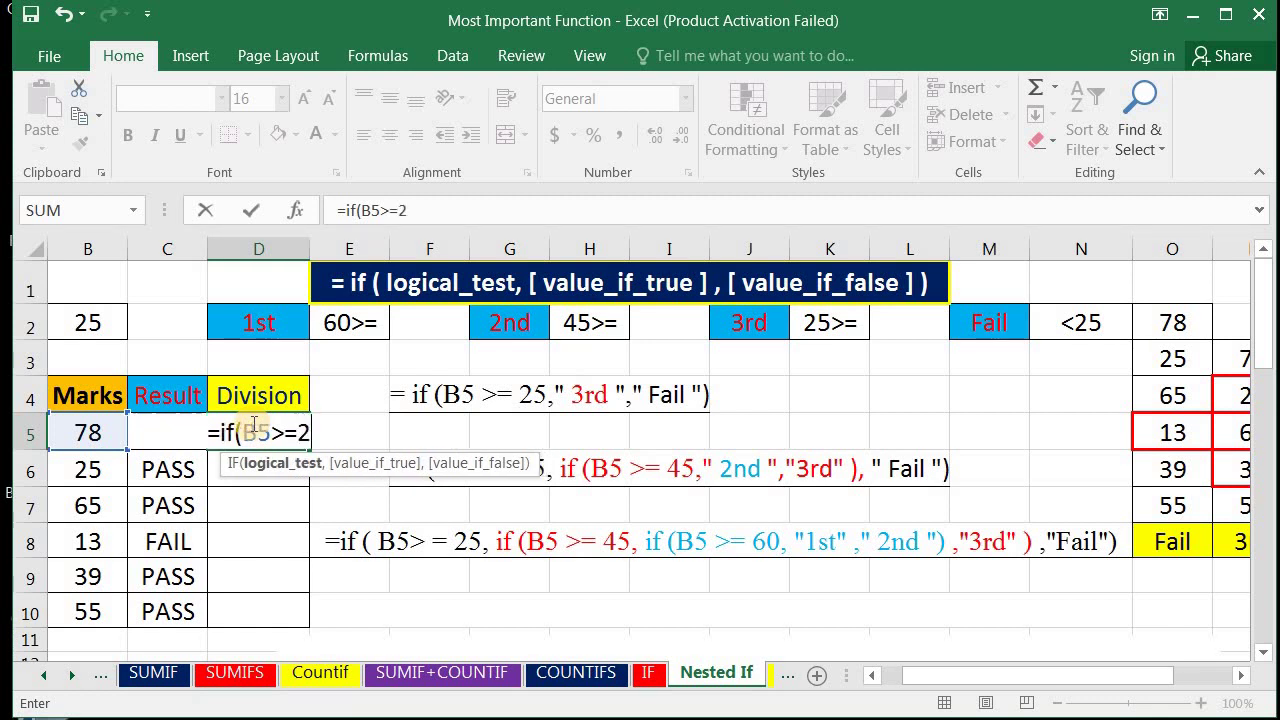
{"action": "type", "text": "5,"}
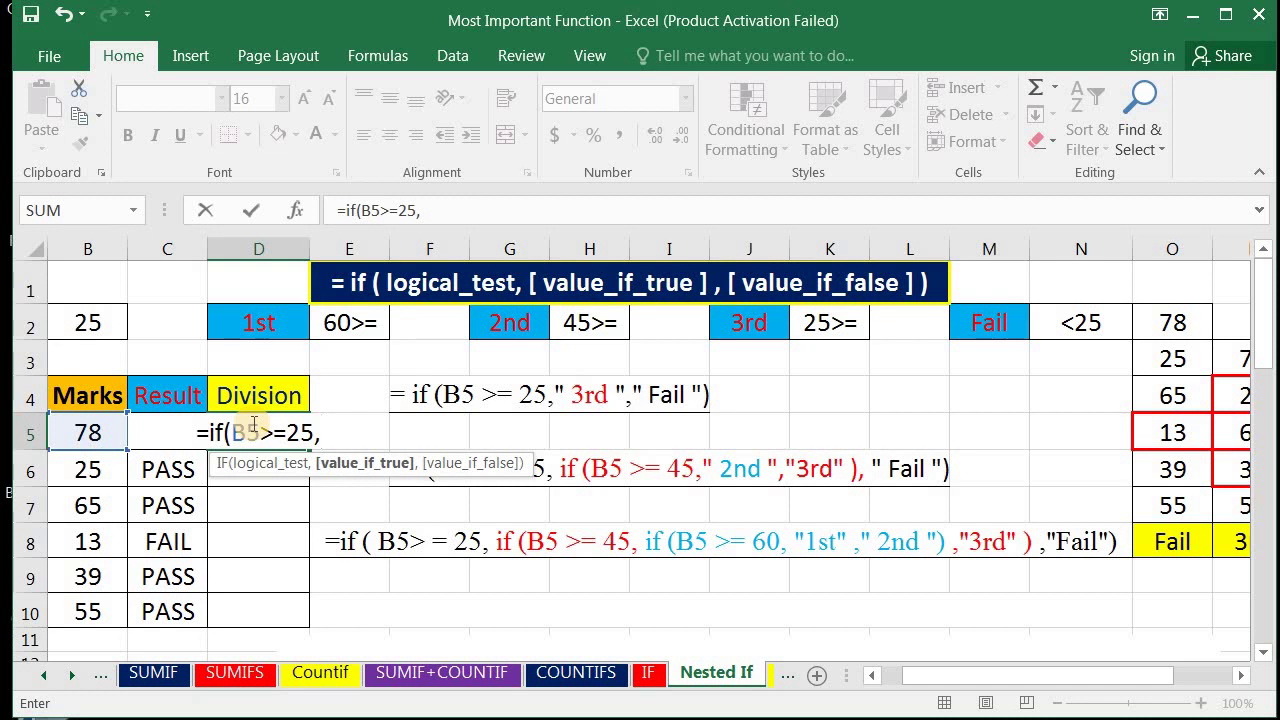
{"action": "type", "text": "i"}
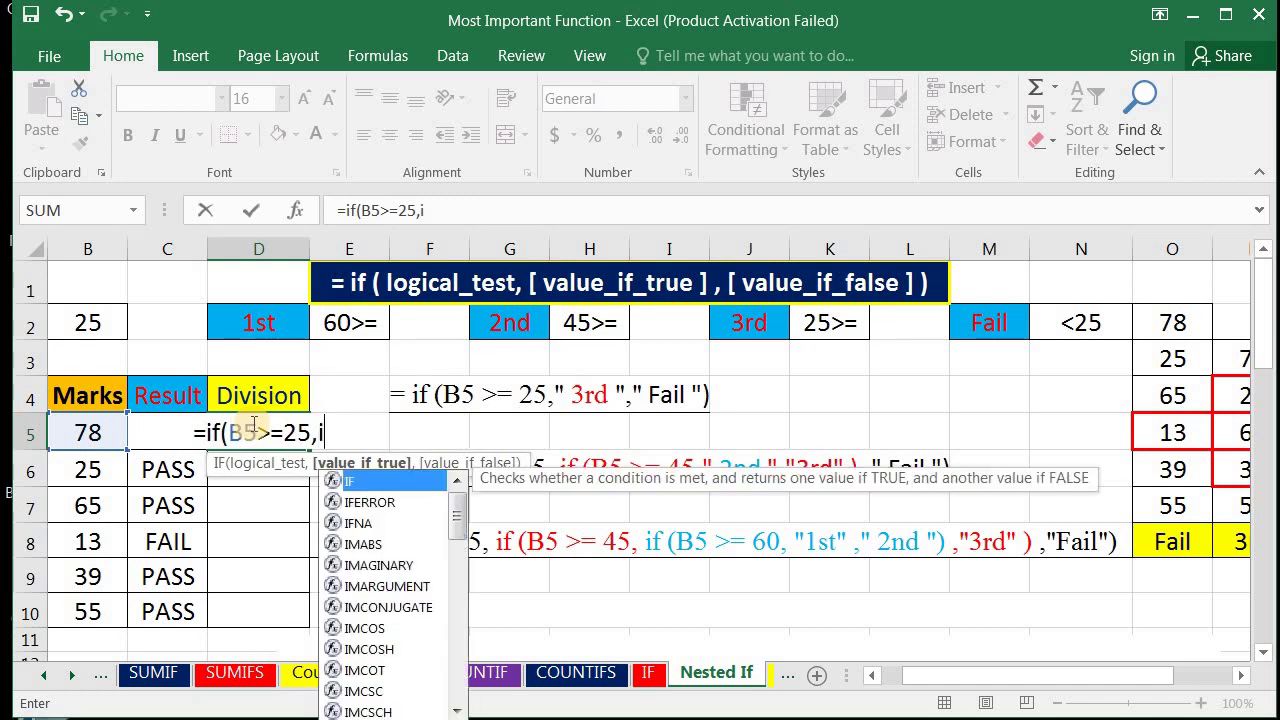
{"action": "type", "text": "f("}
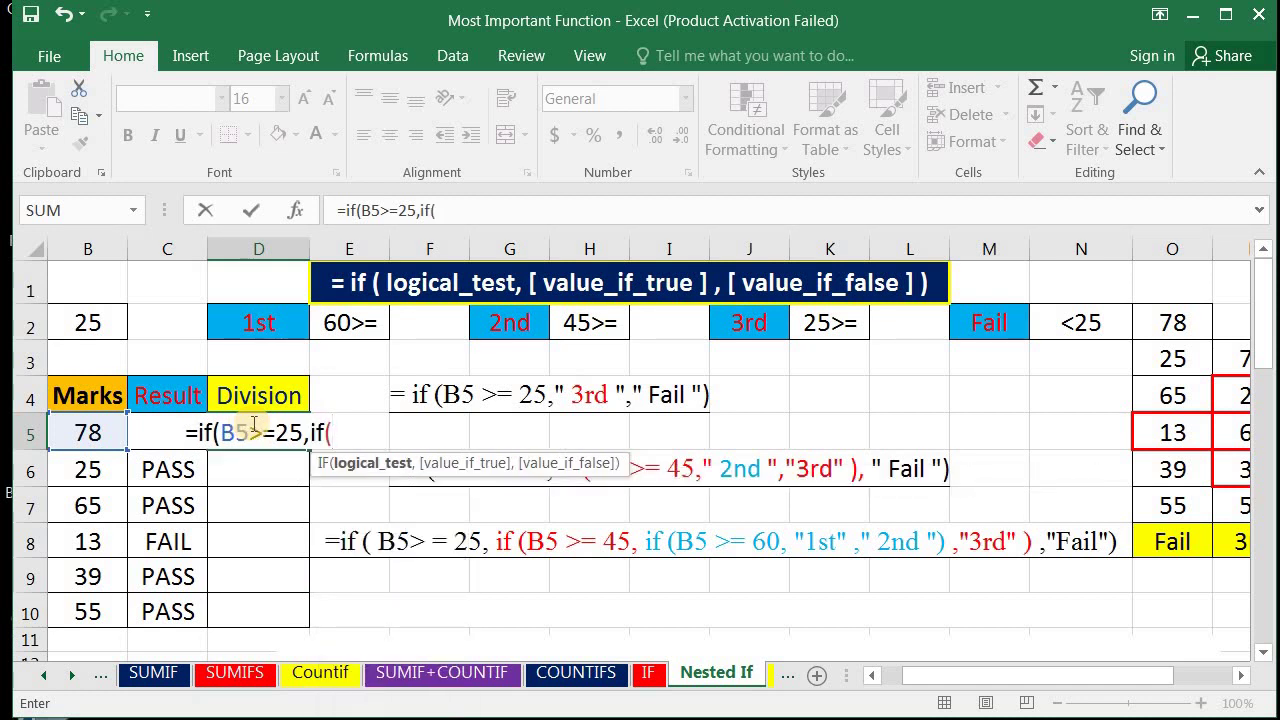
{"action": "type", "text": "B5"}
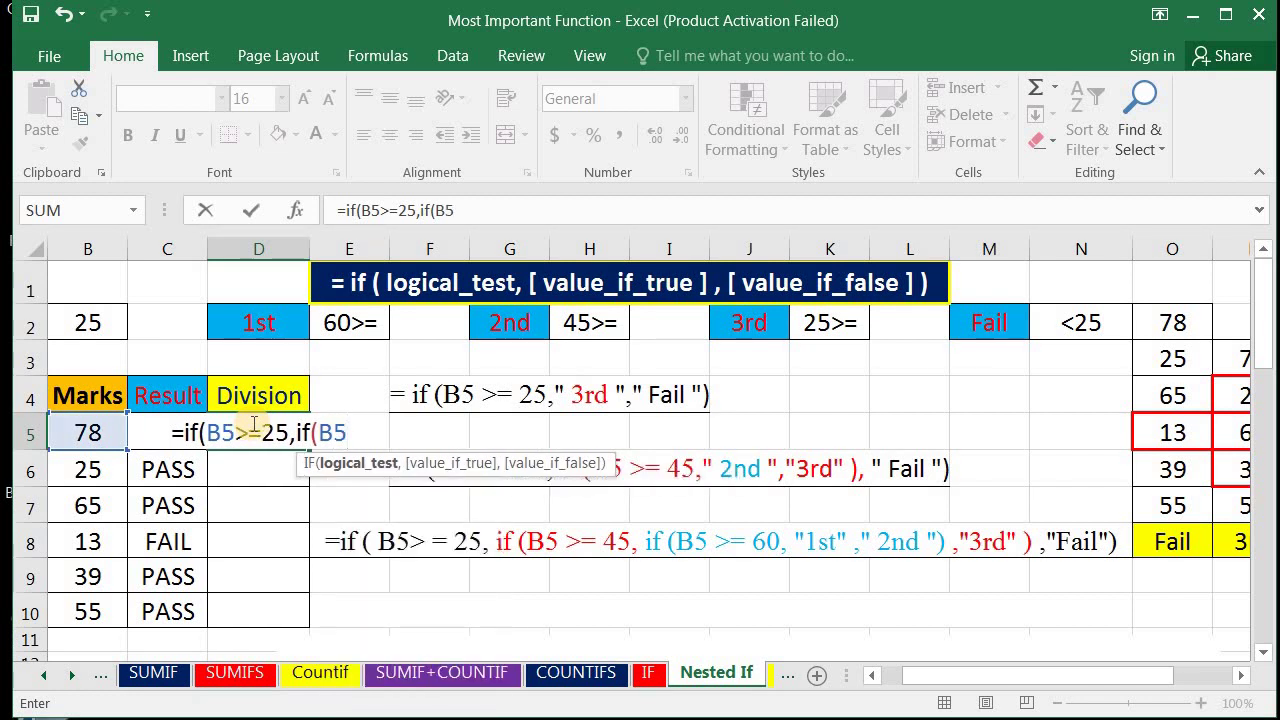
{"action": "type", "text": ">="}
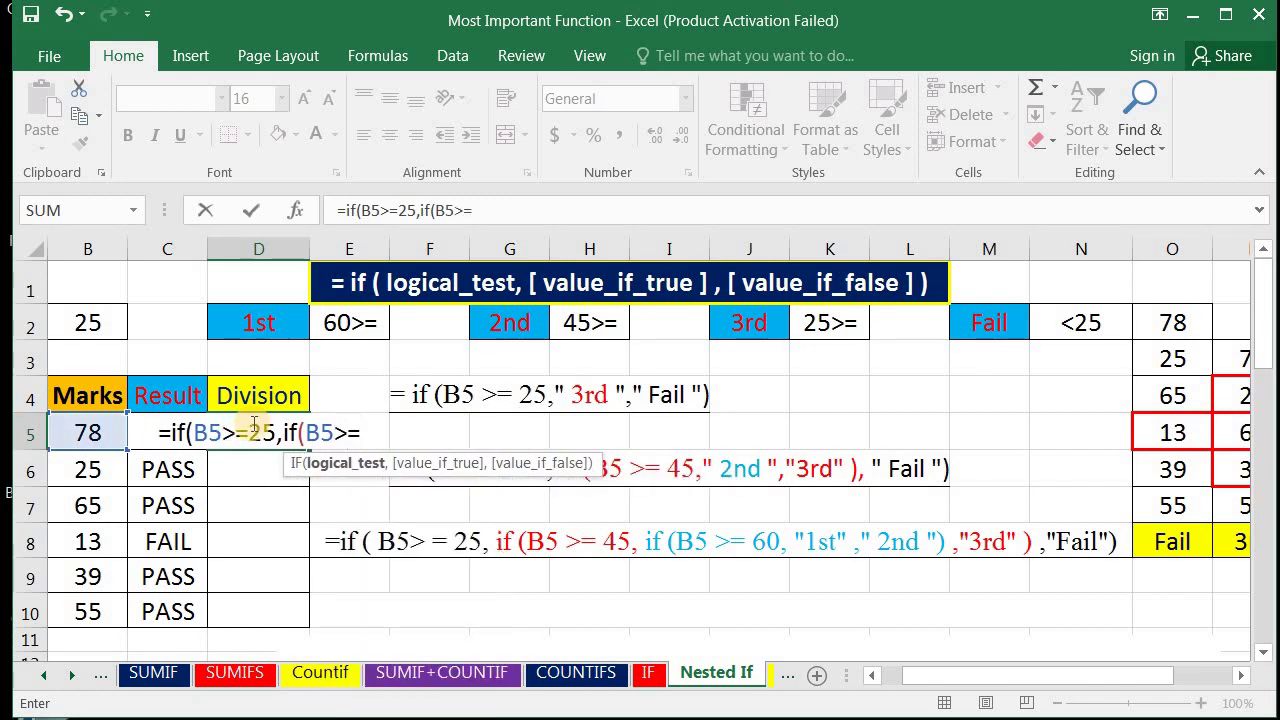
{"action": "type", "text": "45"}
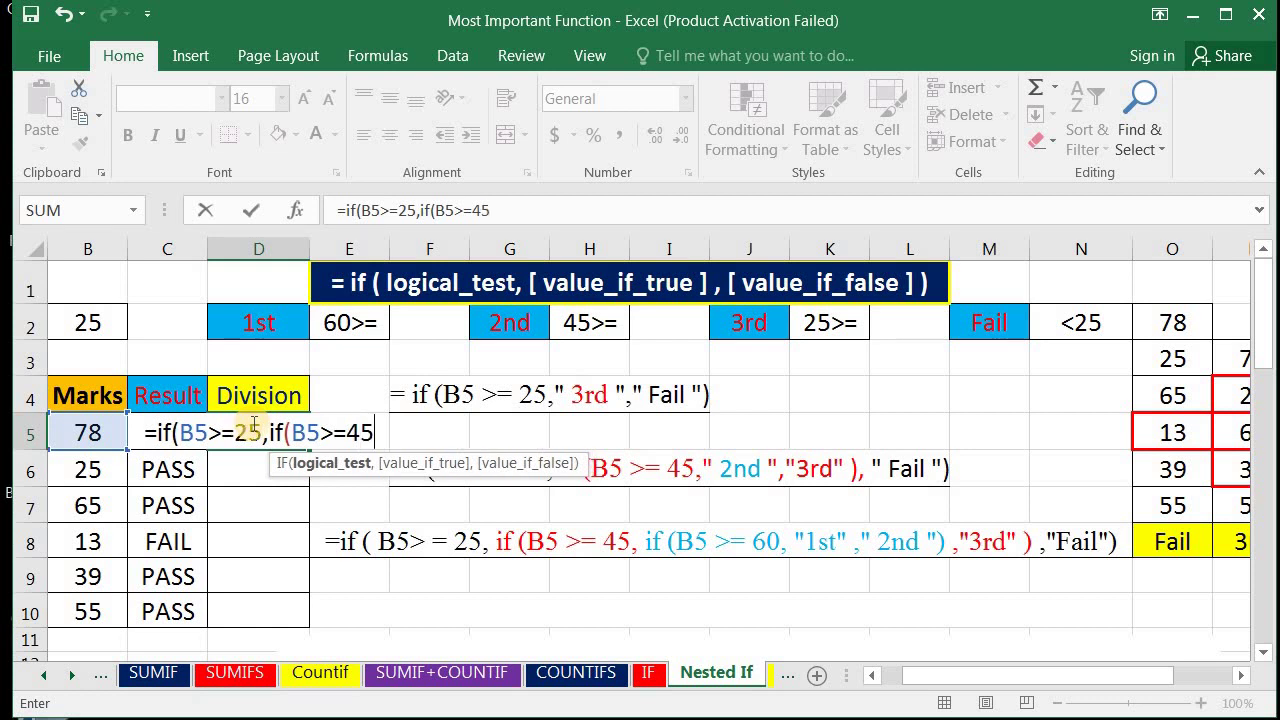
{"action": "type", "text": "<"}
{"action": "key", "text": "BackSpace"}
{"action": "type", "text": ",\""}
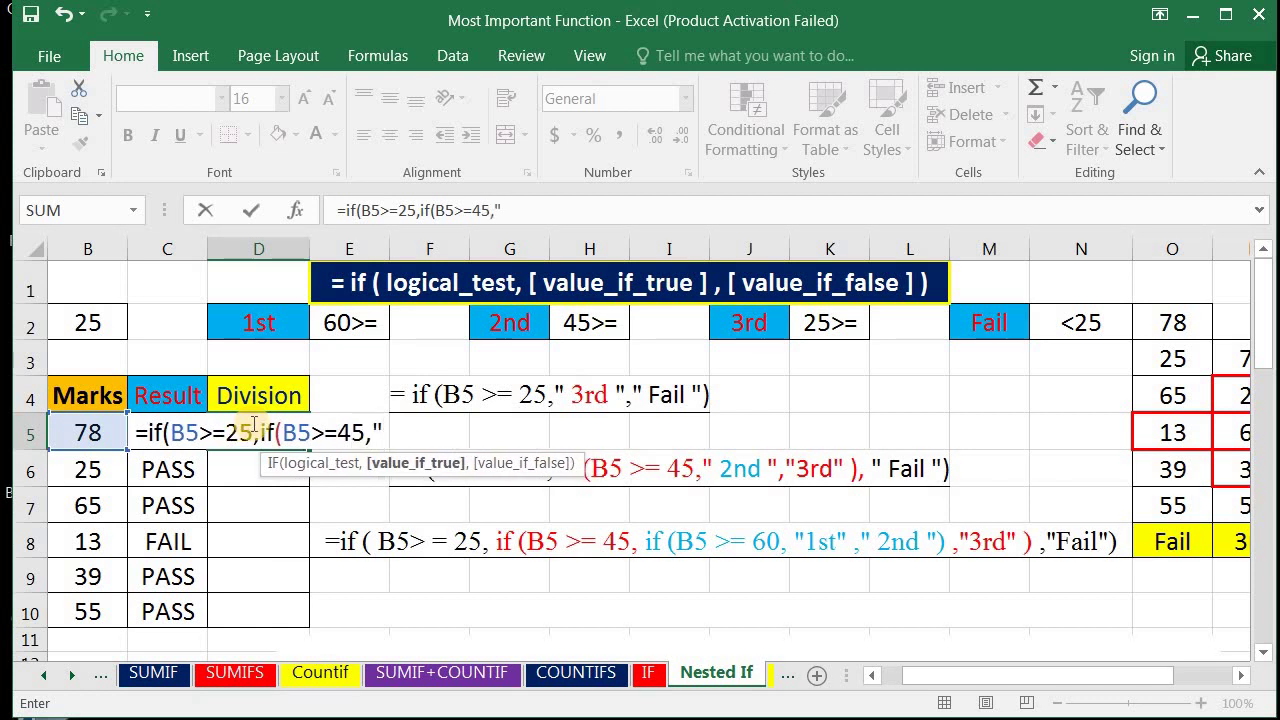
{"action": "type", "text": "2nd"}
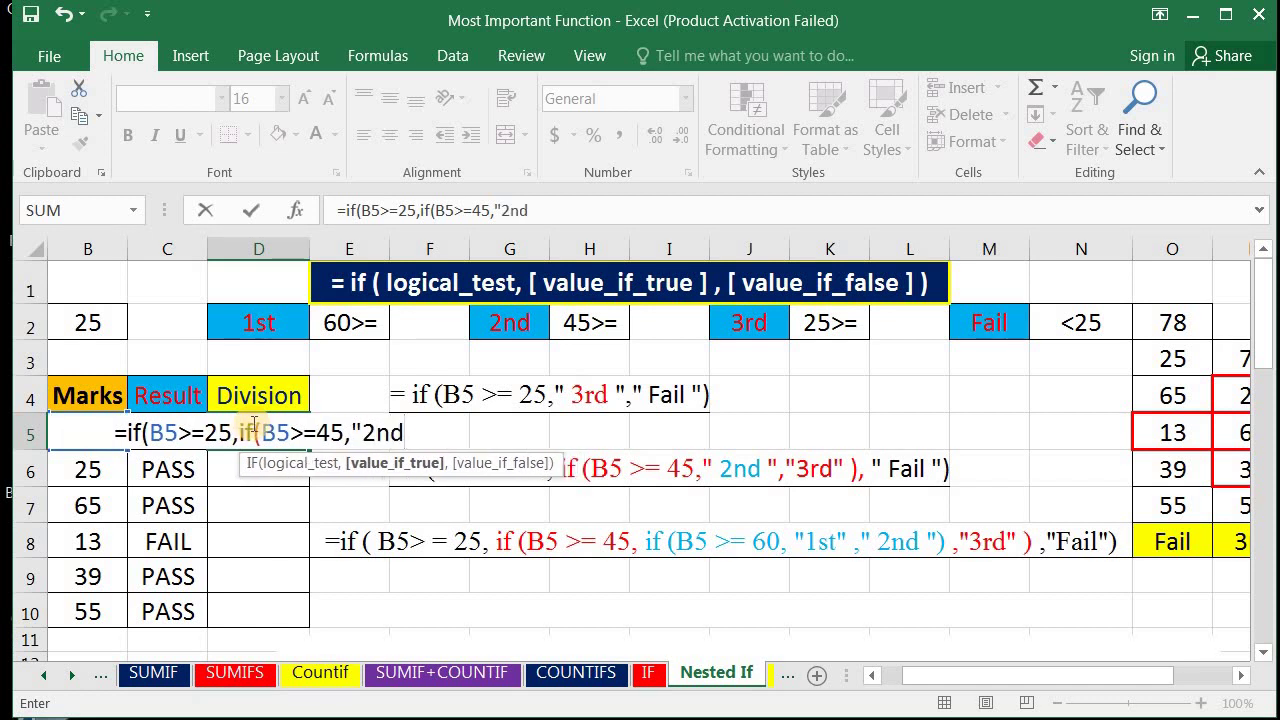
{"action": "type", "text": "\","}
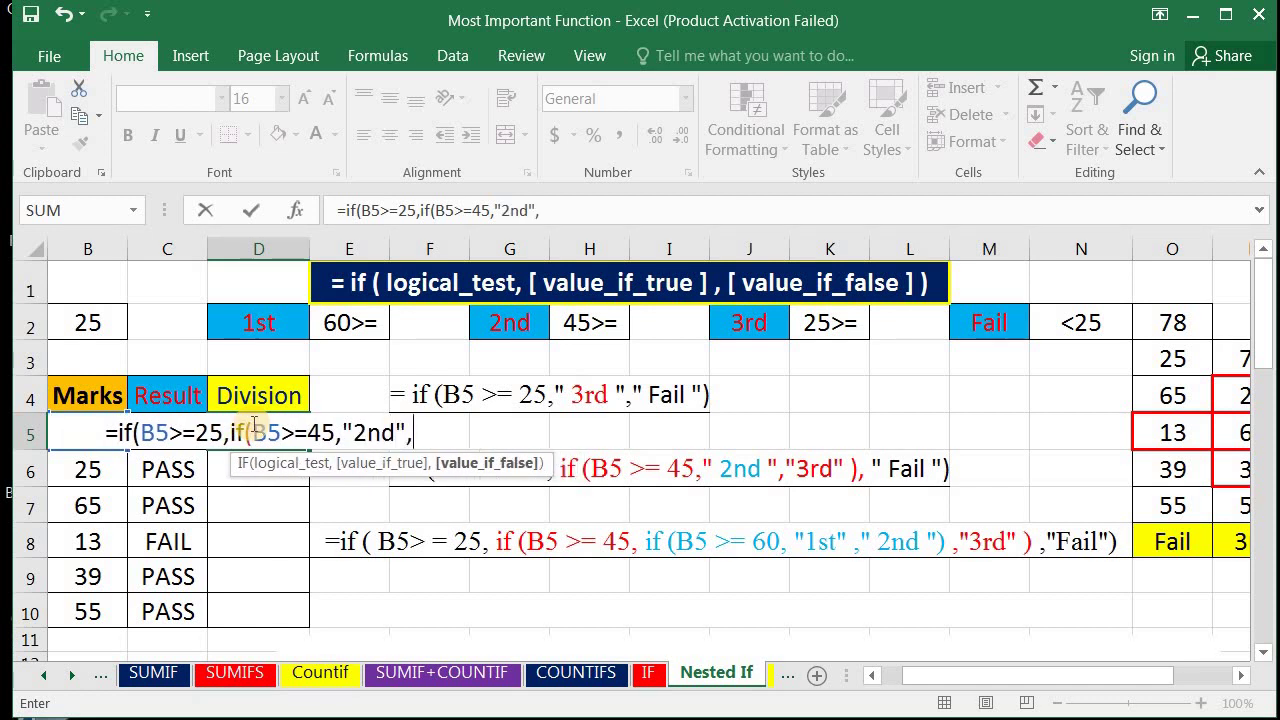
{"action": "type", "text": "\""}
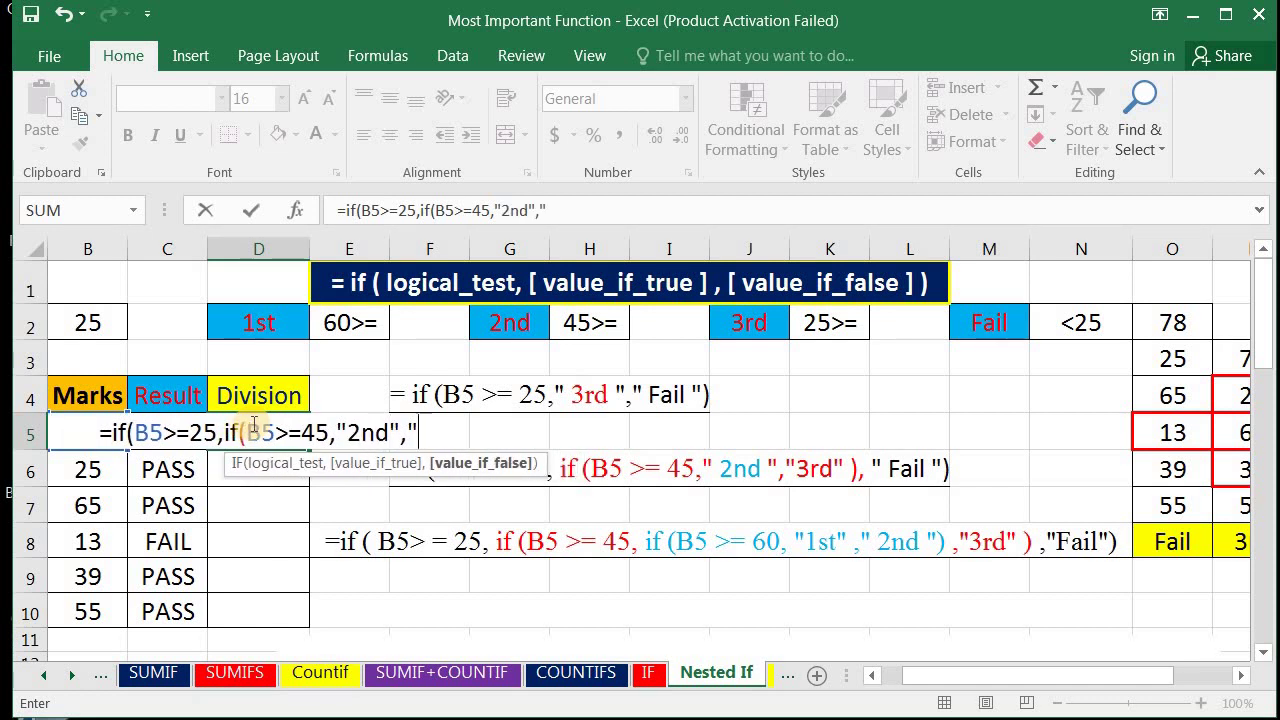
{"action": "type", "text": "3rd"}
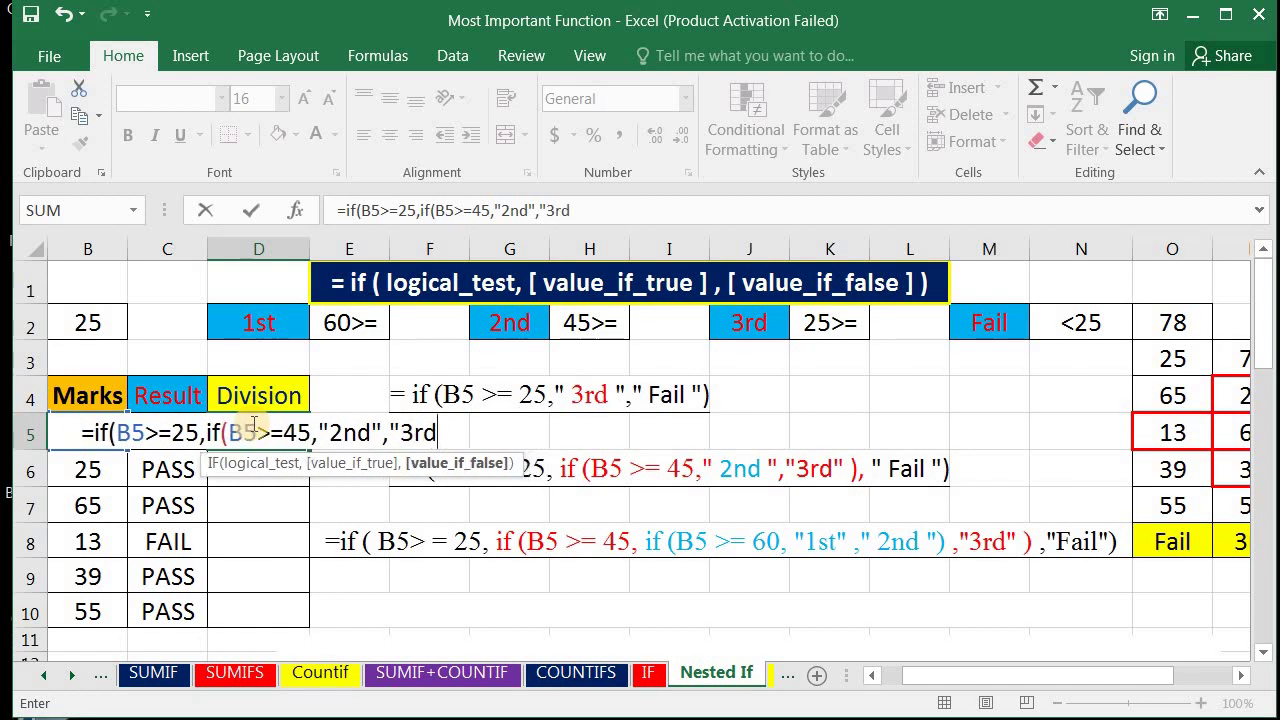
{"action": "type", "text": "\","}
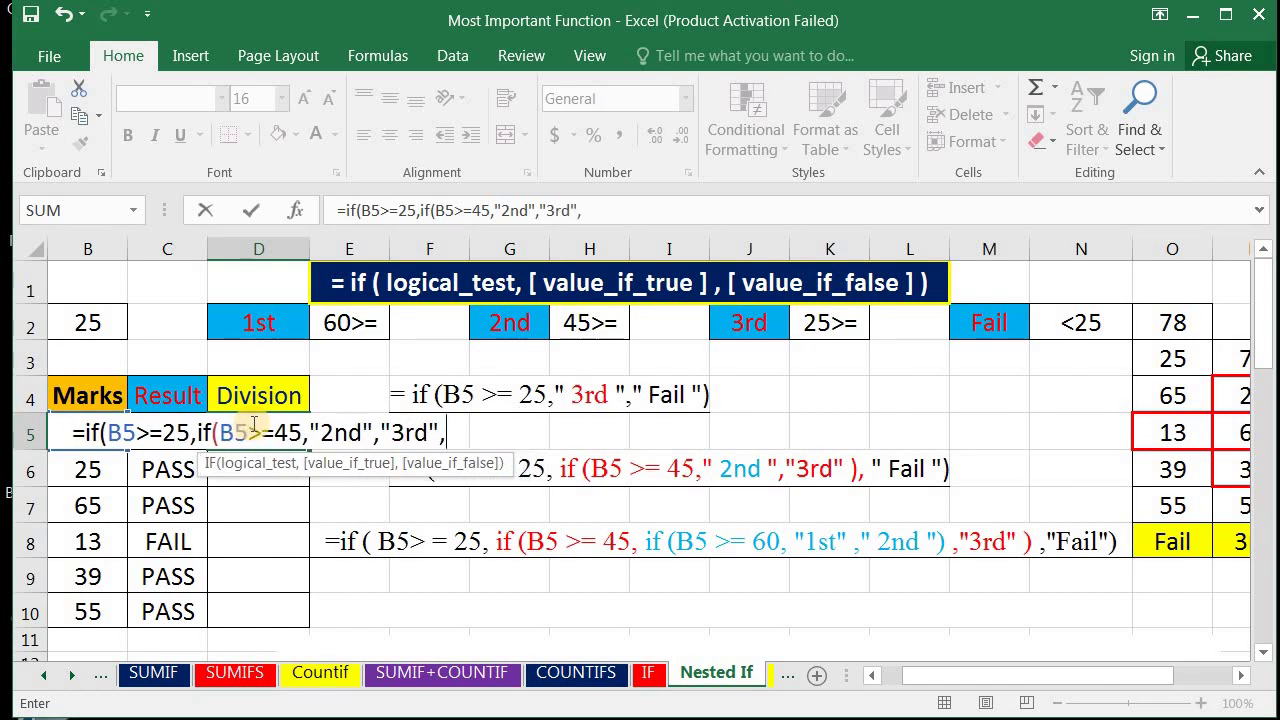
{"action": "key", "text": "BackSpace"}
{"action": "type", "text": ")"}
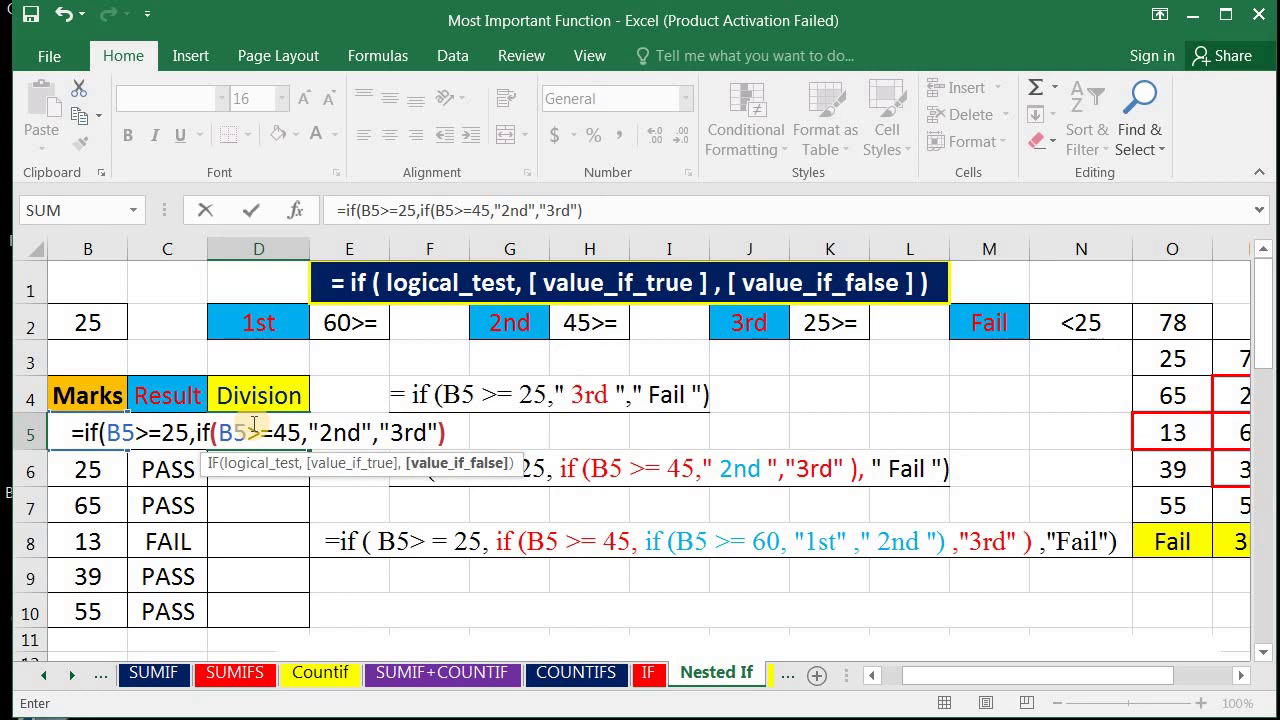
{"action": "type", "text": ",\""}
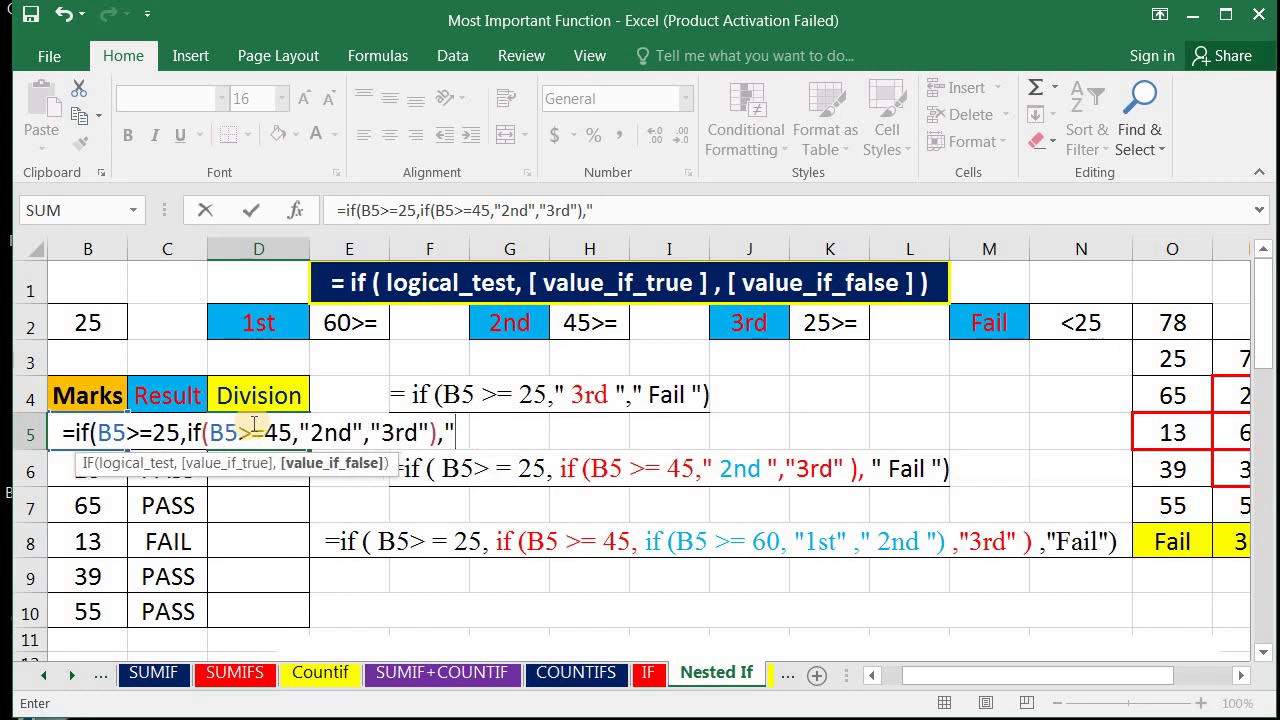
{"action": "type", "text": "Fail"}
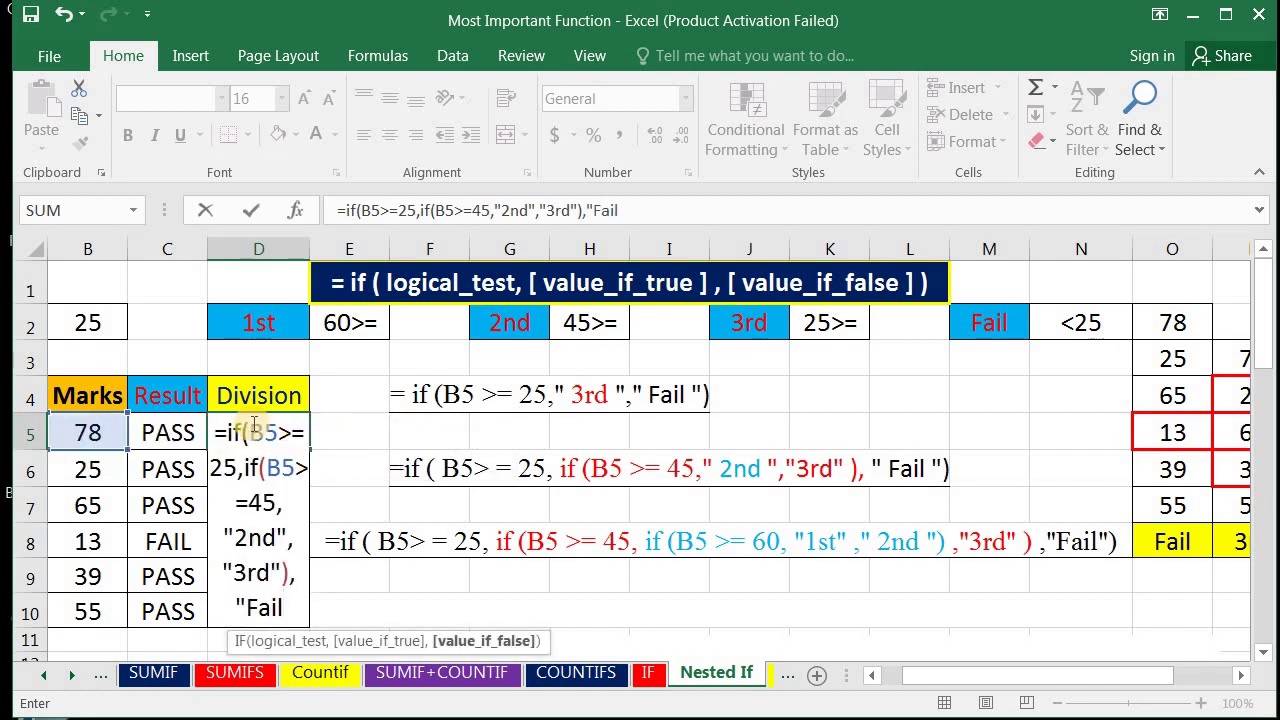
{"action": "type", "text": "\""}
{"action": "type", "text": ")"}
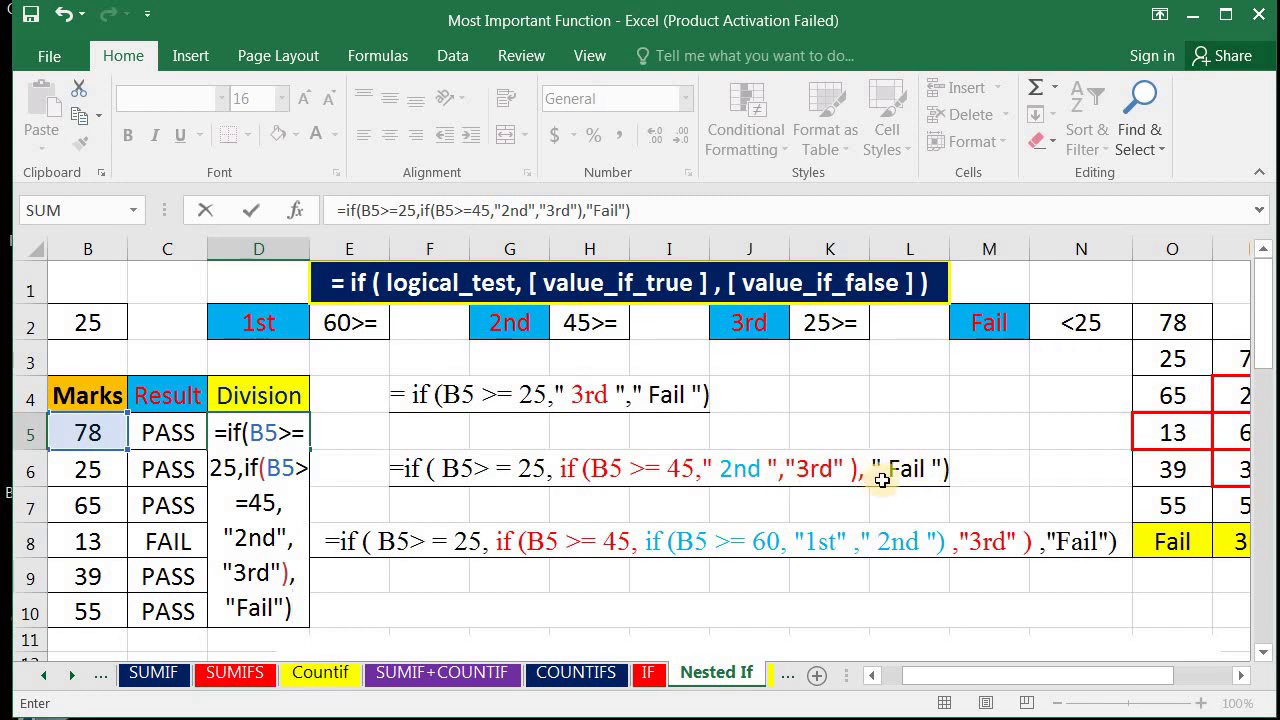
{"action": "key", "text": "Return"}
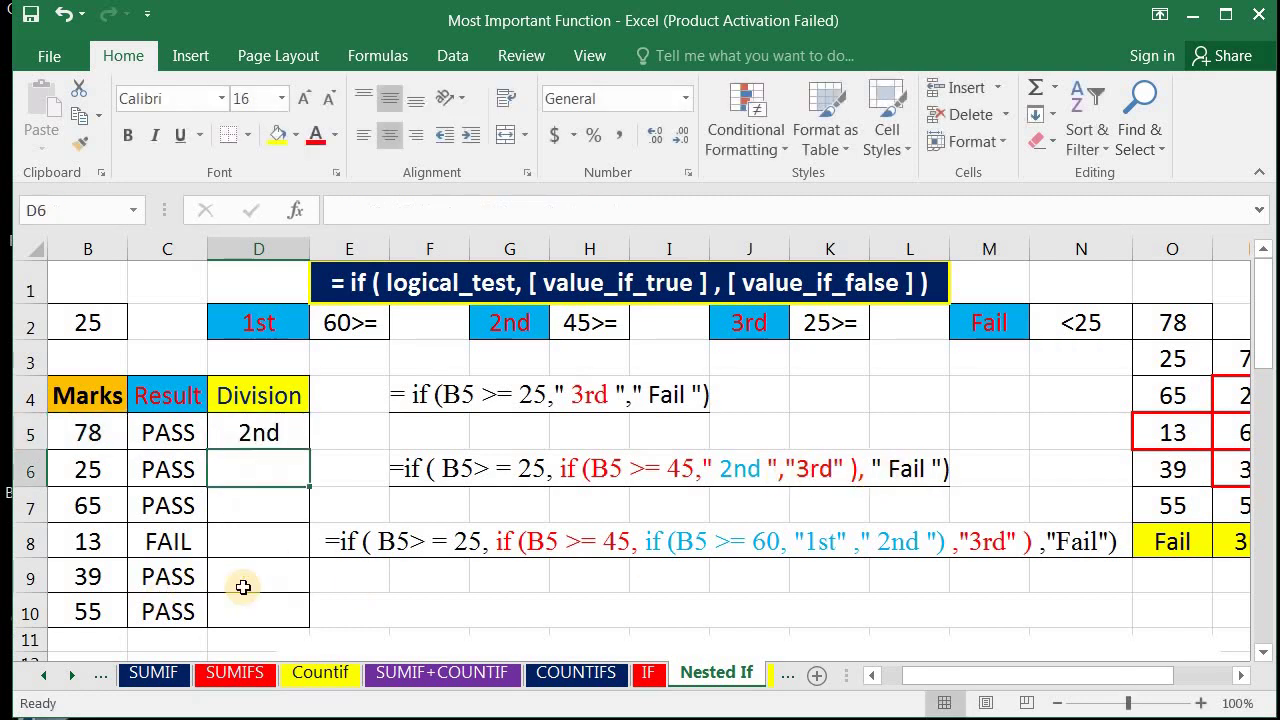
{"action": "left_click", "coordinate": [270, 436]}
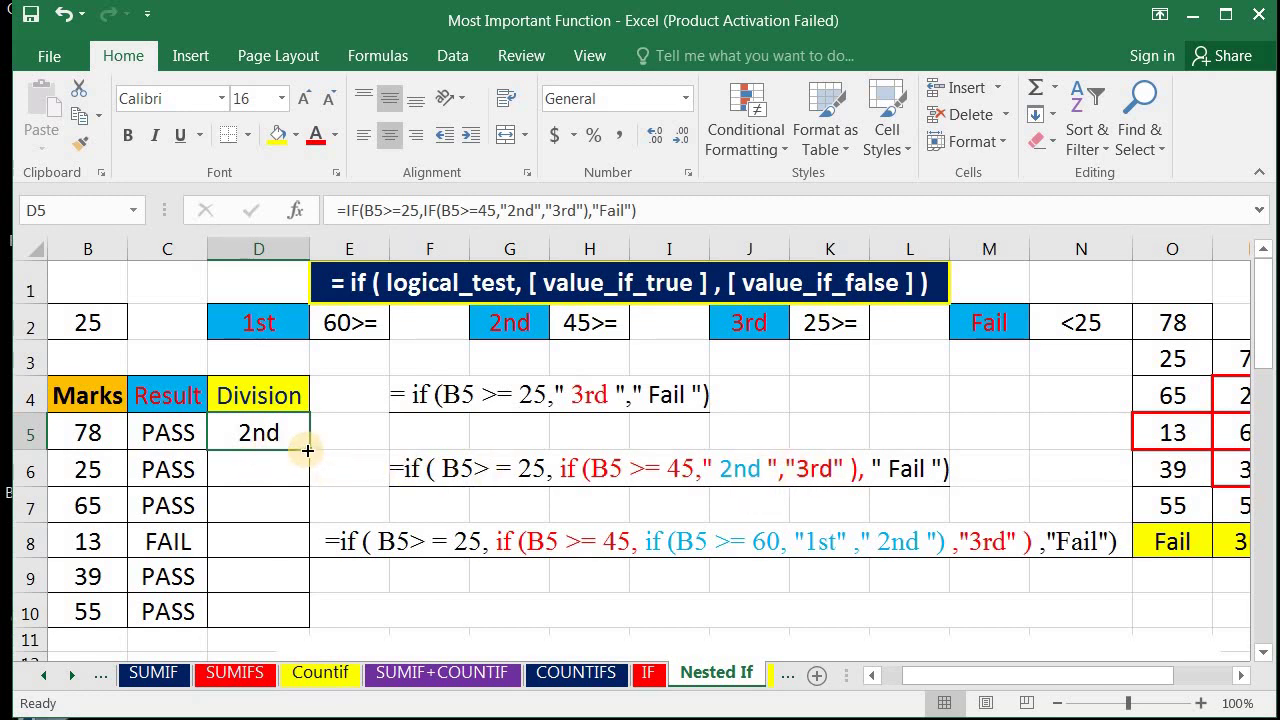
- Copy the two-level D5 formula down through D10
{"action": "left_click_drag", "start_coordinate": [307, 448], "coordinate": [305, 630]}
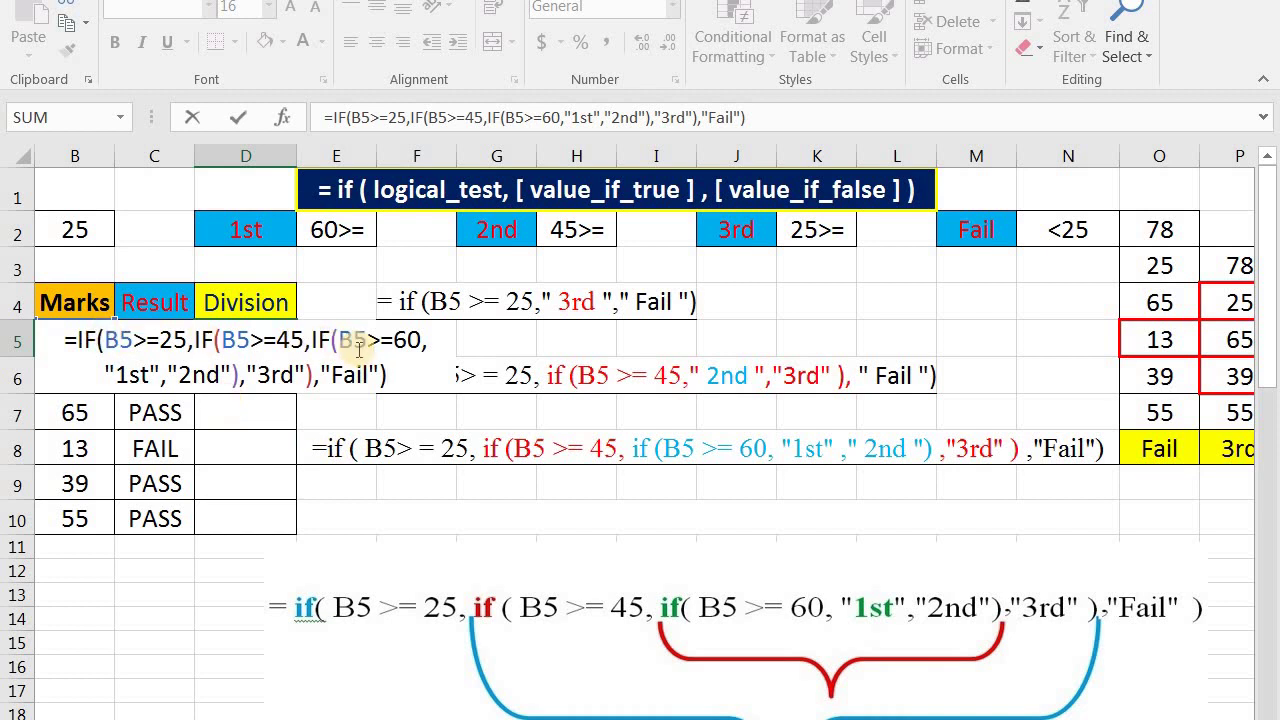
- Enter the three-level formula in D5 and fill it to D10, giving 1st, 3rd, 1st, Fail, 3rd, 2nd
{"action": "key", "text": "Return"}
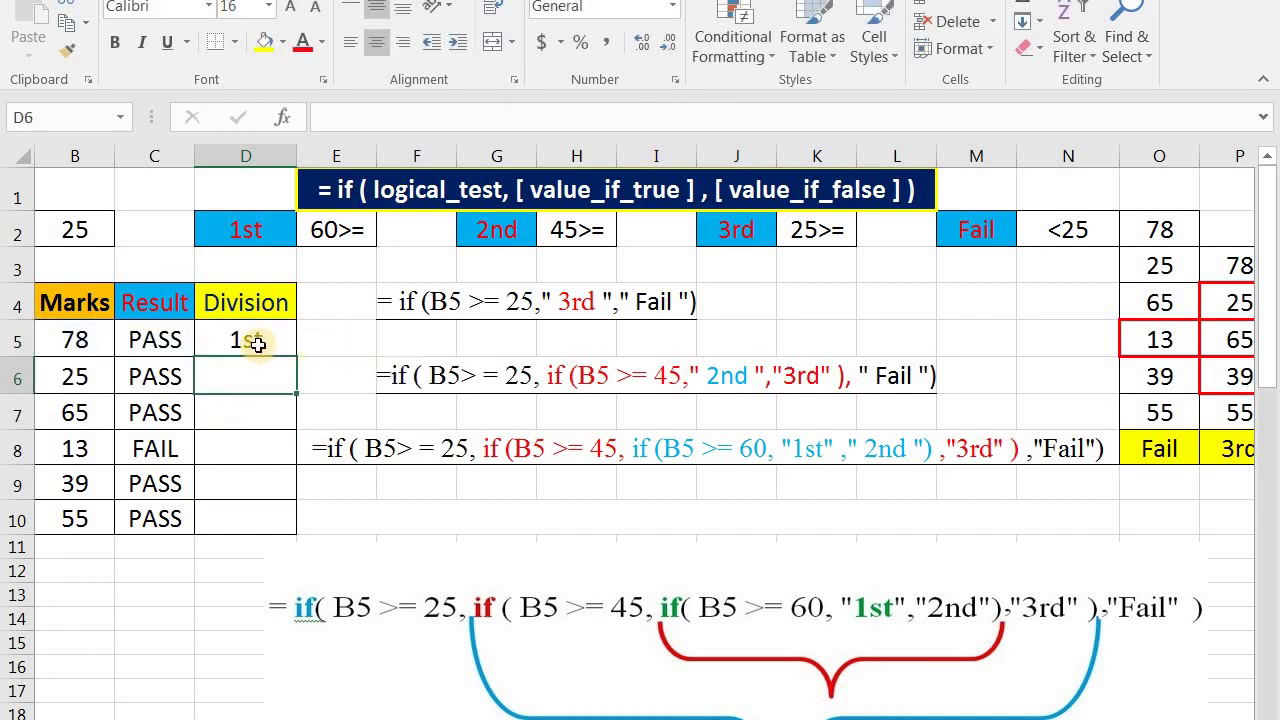
{"action": "left_click", "coordinate": [257, 343]}
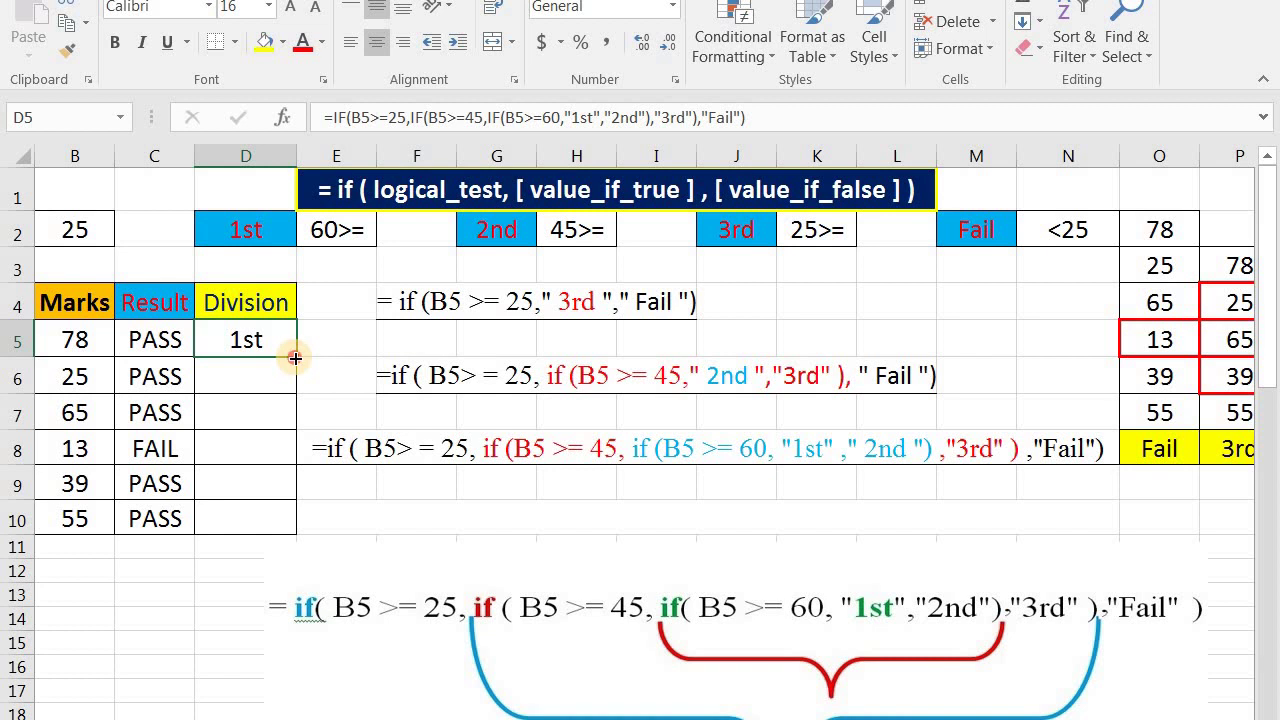
{"action": "left_click_drag", "start_coordinate": [295, 357], "coordinate": [290, 528]}
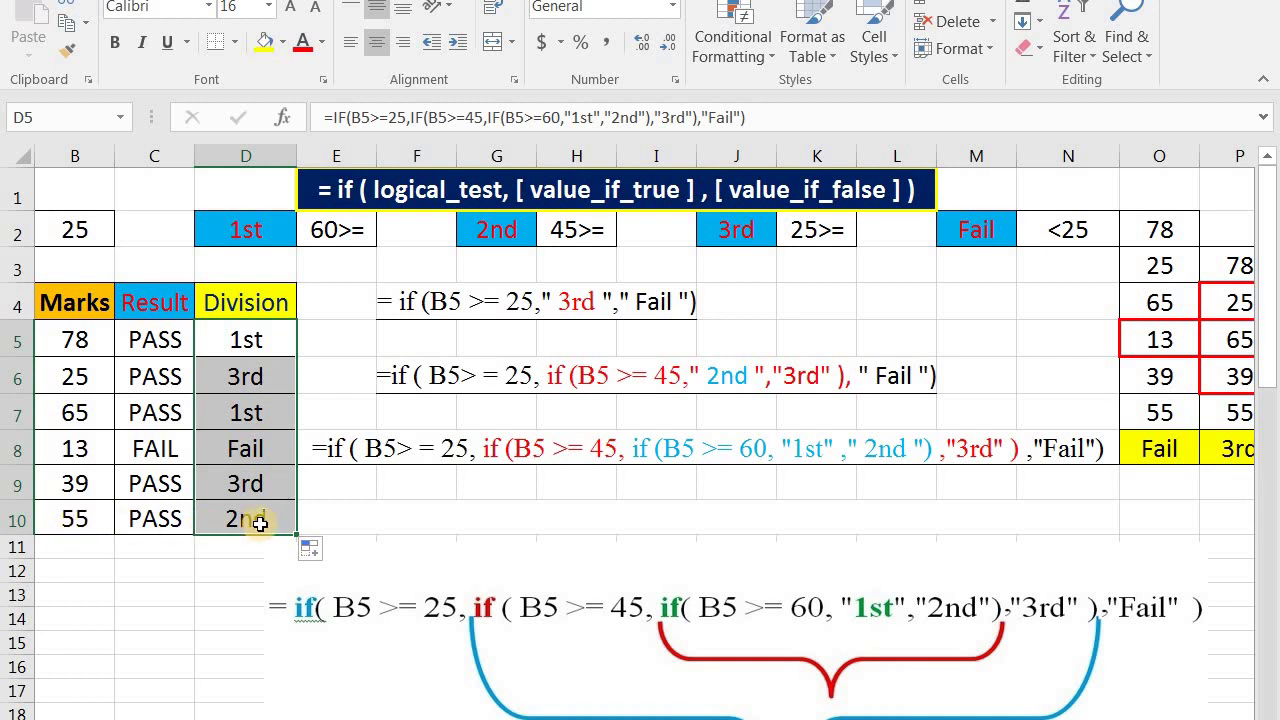
{"action": "left_click", "coordinate": [410, 510]}
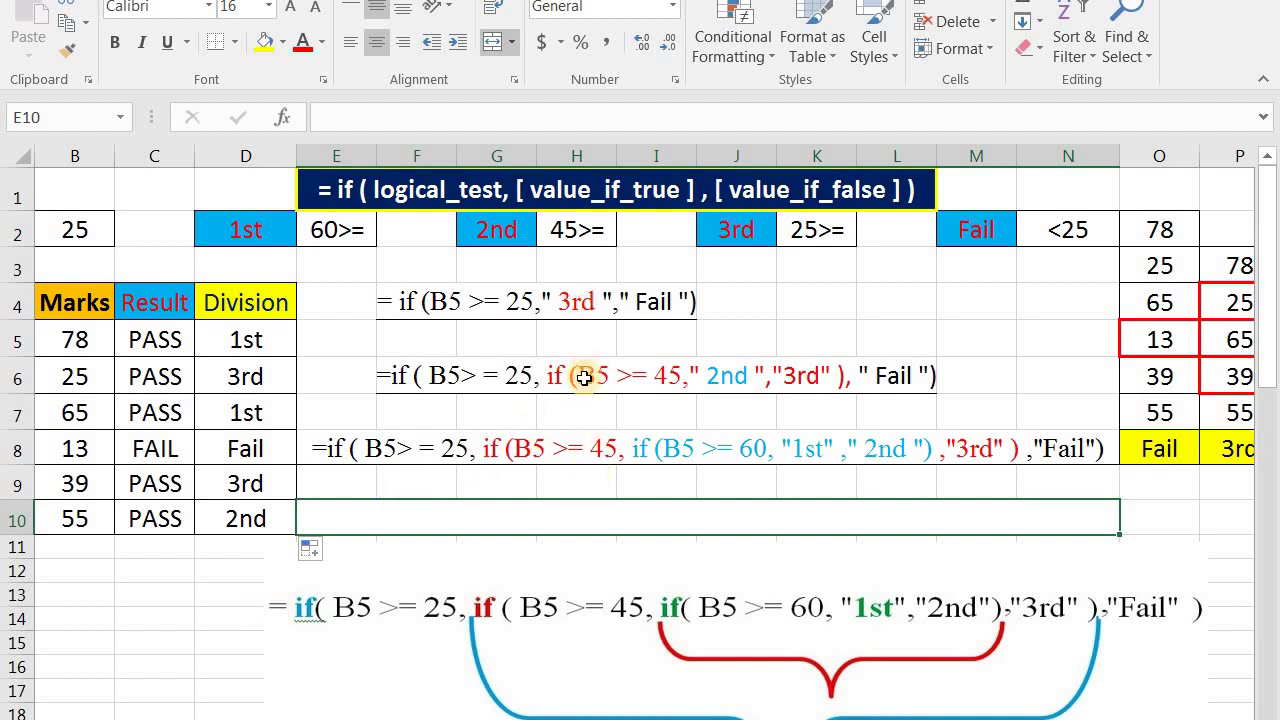
{"action": "left_click", "coordinate": [249, 592]}
{"action": "scroll", "coordinate": [220, 594], "scroll_direction": "down", "scroll_amount": 4}
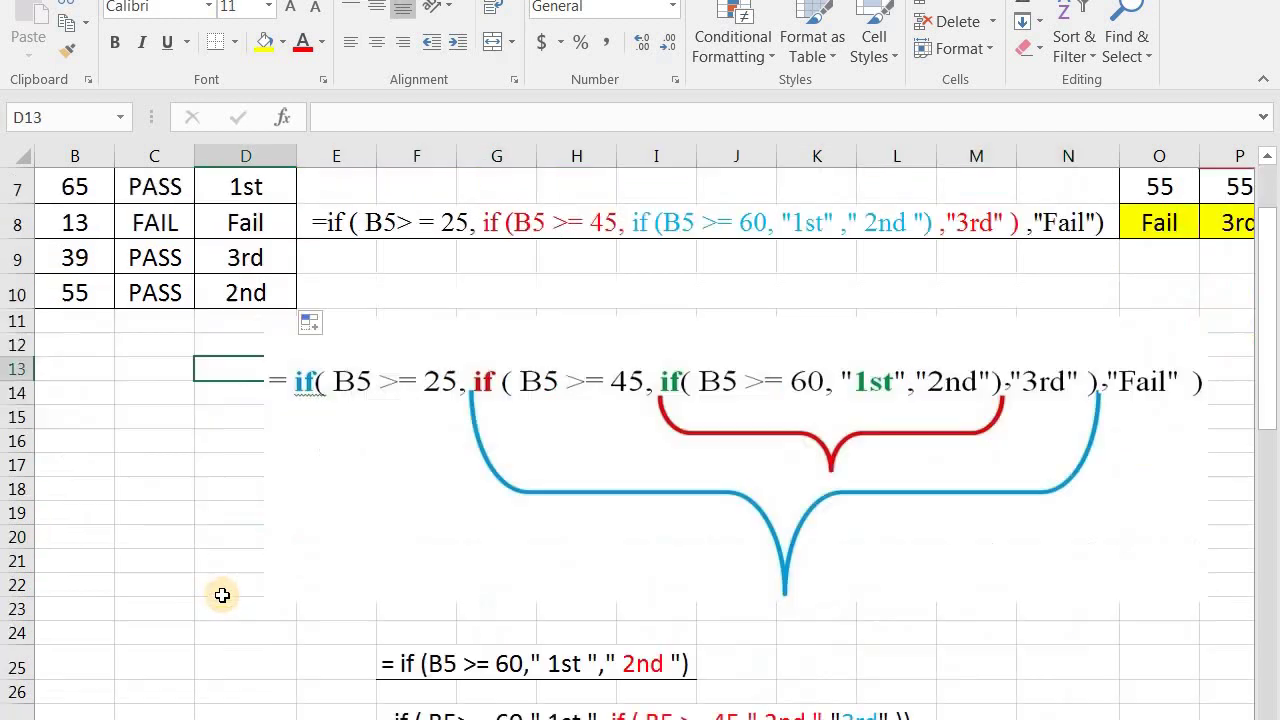
{"action": "scroll", "coordinate": [222, 595], "scroll_direction": "down", "scroll_amount": 3}
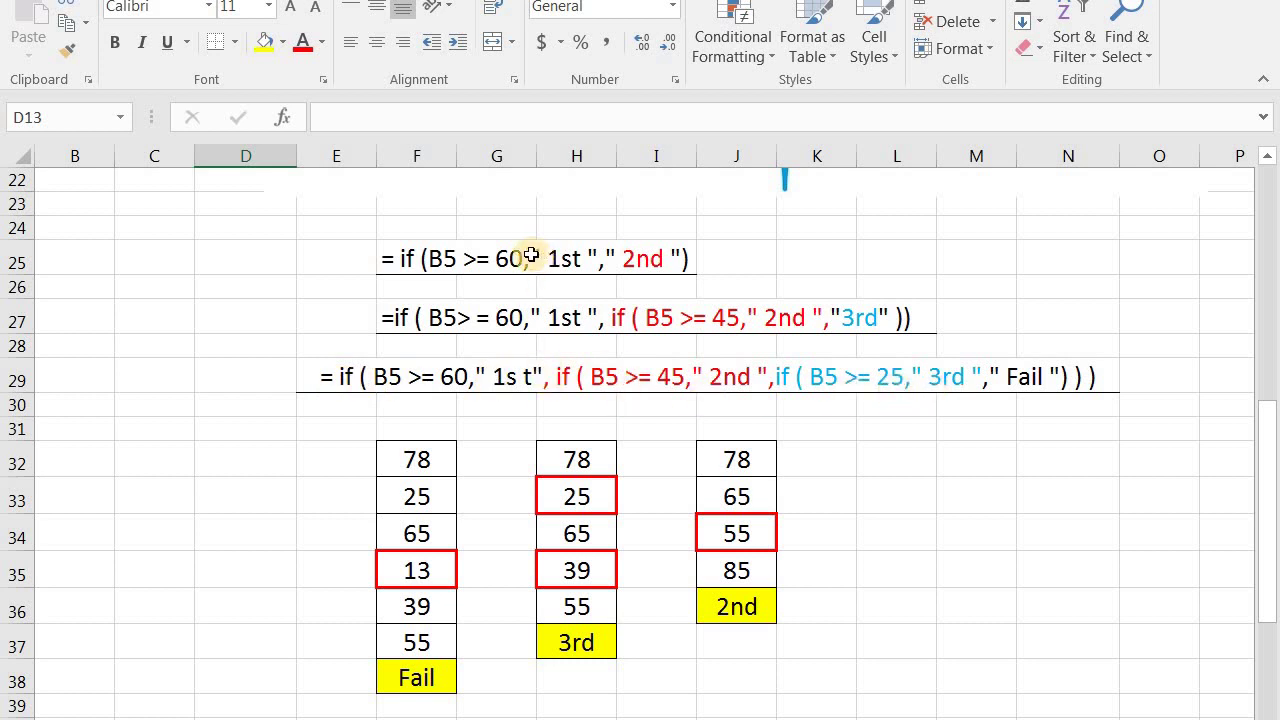
{"action": "left_click_drag", "start_coordinate": [370, 253], "coordinate": [1114, 414]}
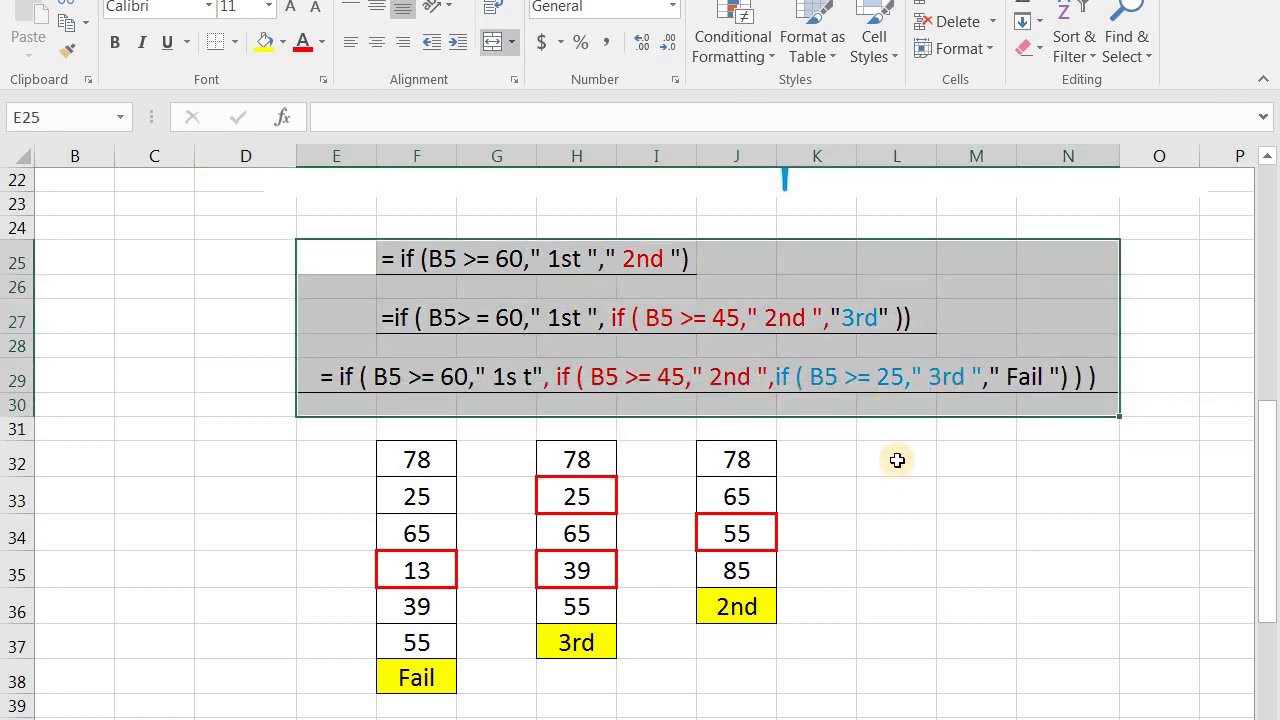
{"action": "left_click", "coordinate": [863, 562]}
{"action": "scroll", "coordinate": [860, 560], "scroll_direction": "up", "scroll_amount": 7}
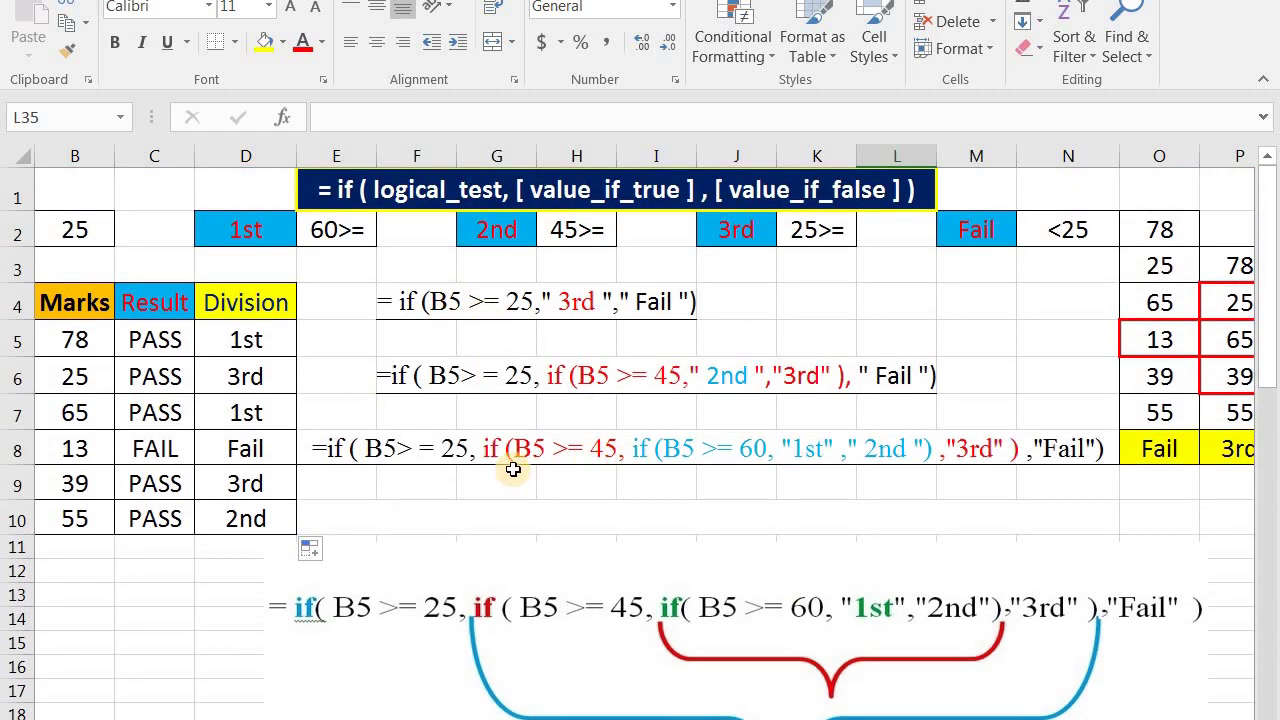
{"action": "scroll", "coordinate": [401, 518], "scroll_direction": "down", "scroll_amount": 2}
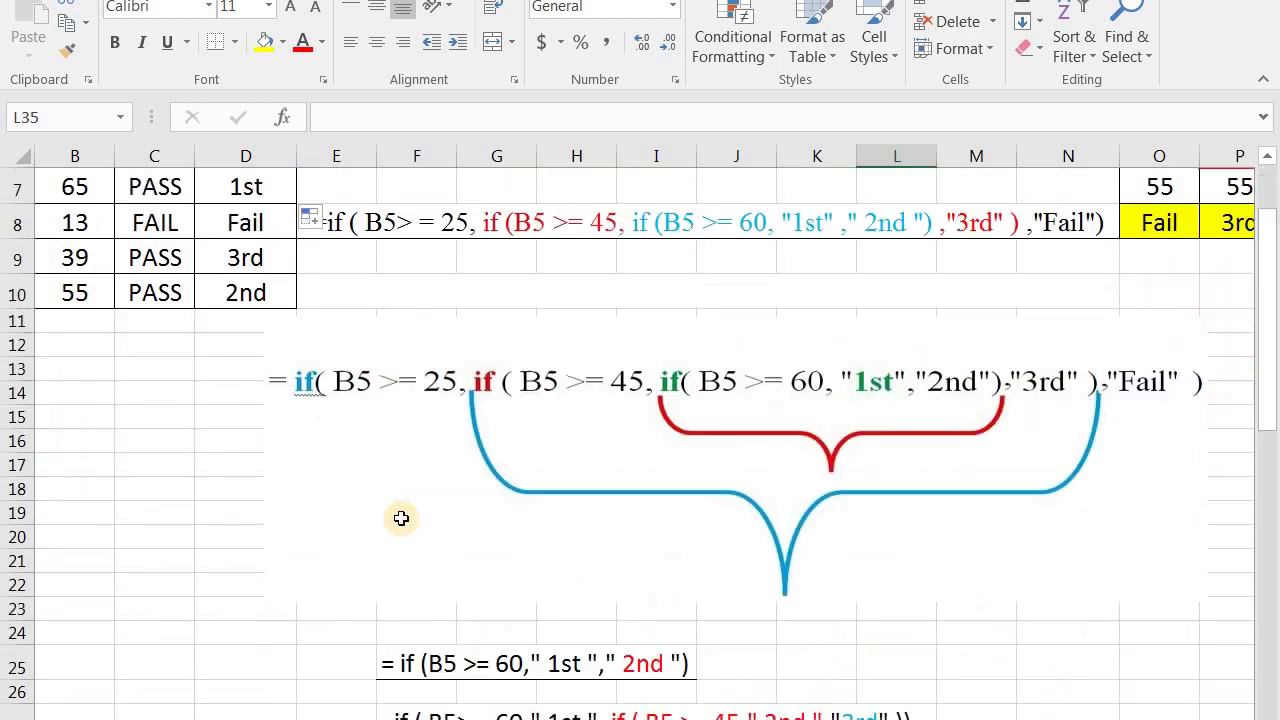
{"action": "scroll", "coordinate": [401, 518], "scroll_direction": "down", "scroll_amount": 2}
{"action": "scroll", "coordinate": [401, 518], "scroll_direction": "down", "scroll_amount": 3}
{"action": "scroll", "coordinate": [403, 517], "scroll_direction": "down", "scroll_amount": 3}
{"action": "scroll", "coordinate": [403, 517], "scroll_direction": "down", "scroll_amount": 2}
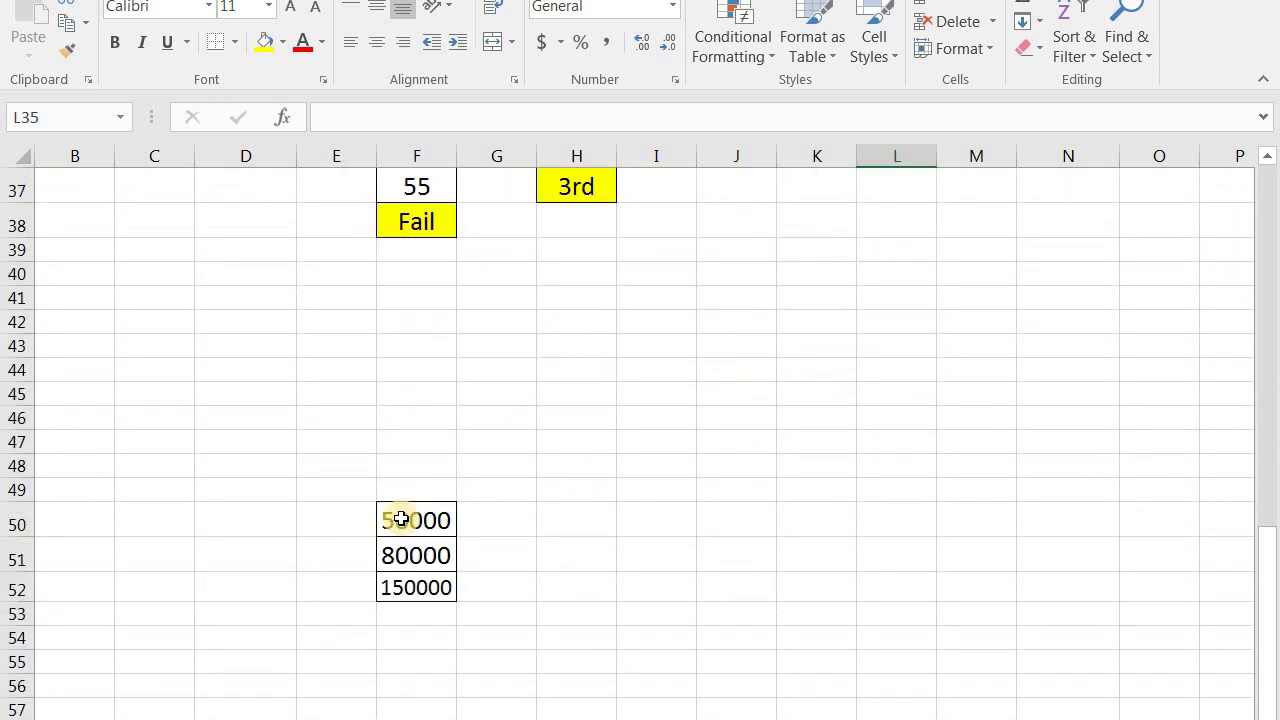
{"action": "scroll", "coordinate": [403, 517], "scroll_direction": "down", "scroll_amount": 1}
{"action": "left_click", "coordinate": [490, 430]}
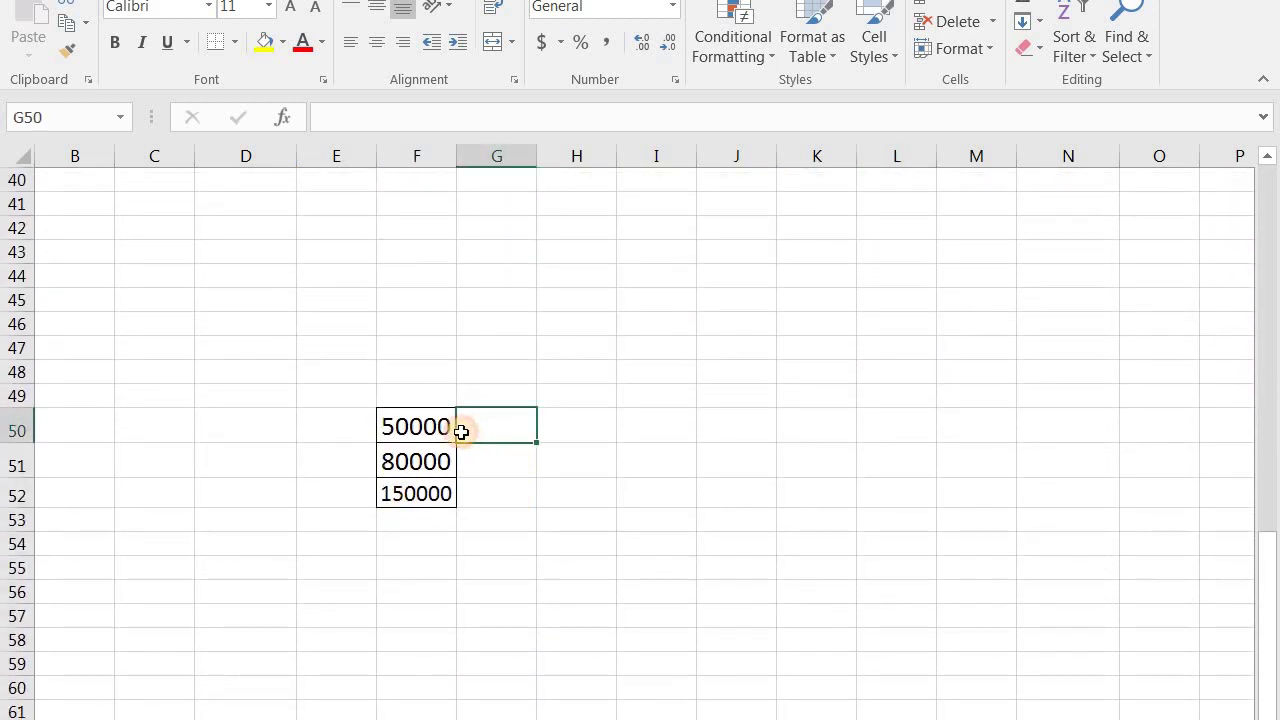
{"action": "left_click", "coordinate": [421, 431]}
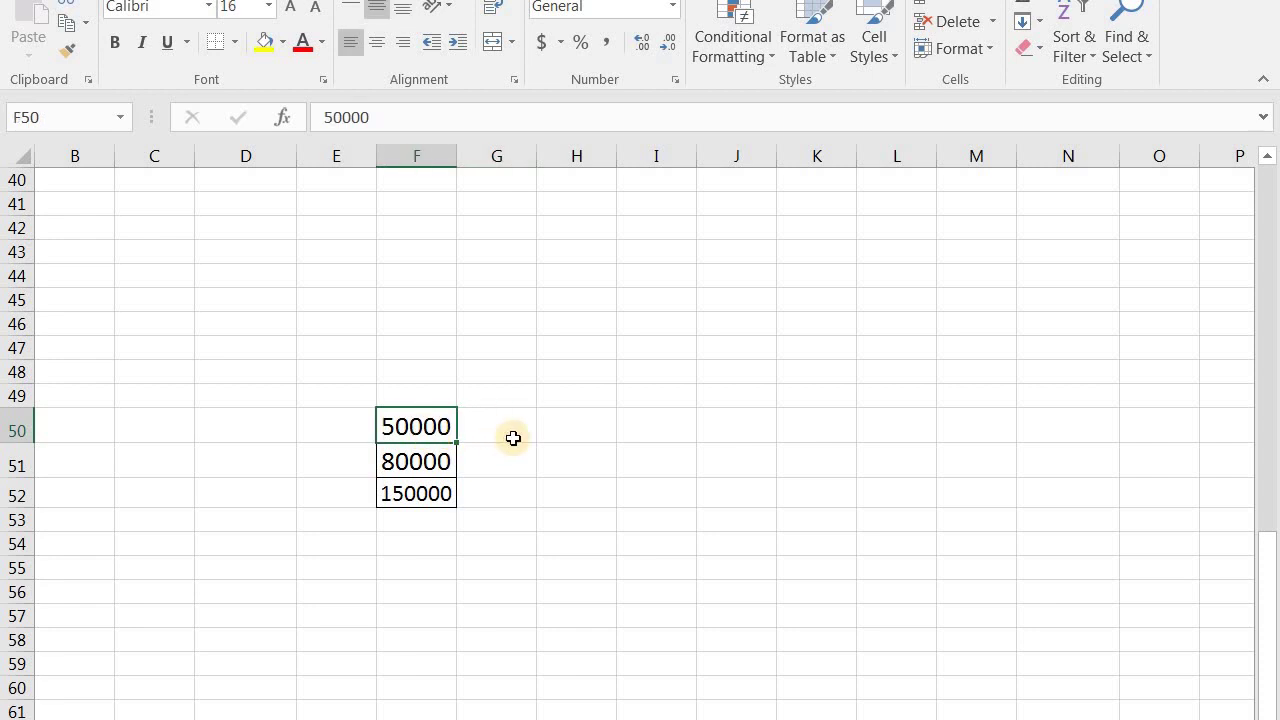
{"action": "left_click", "coordinate": [420, 466]}
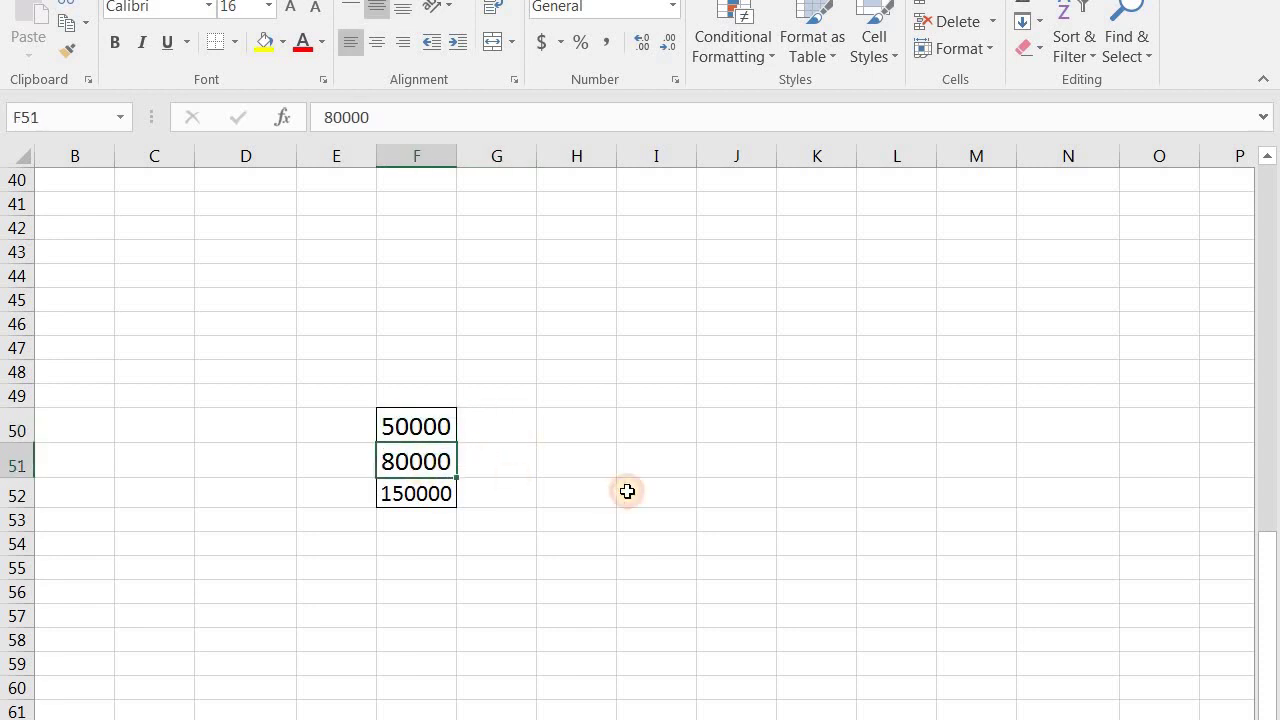
{"action": "left_click", "coordinate": [423, 500]}
{"action": "key", "text": "ctrl+z"}
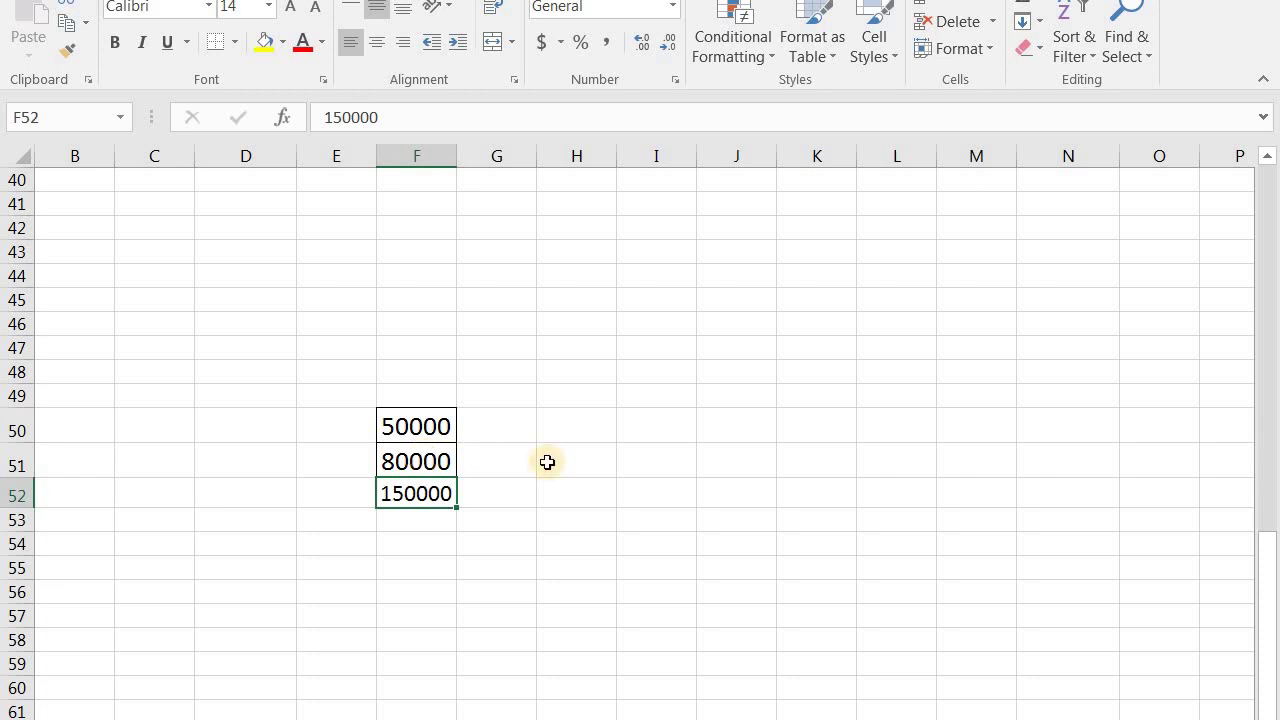
{"action": "scroll", "coordinate": [530, 529], "scroll_direction": "up", "scroll_amount": 6}
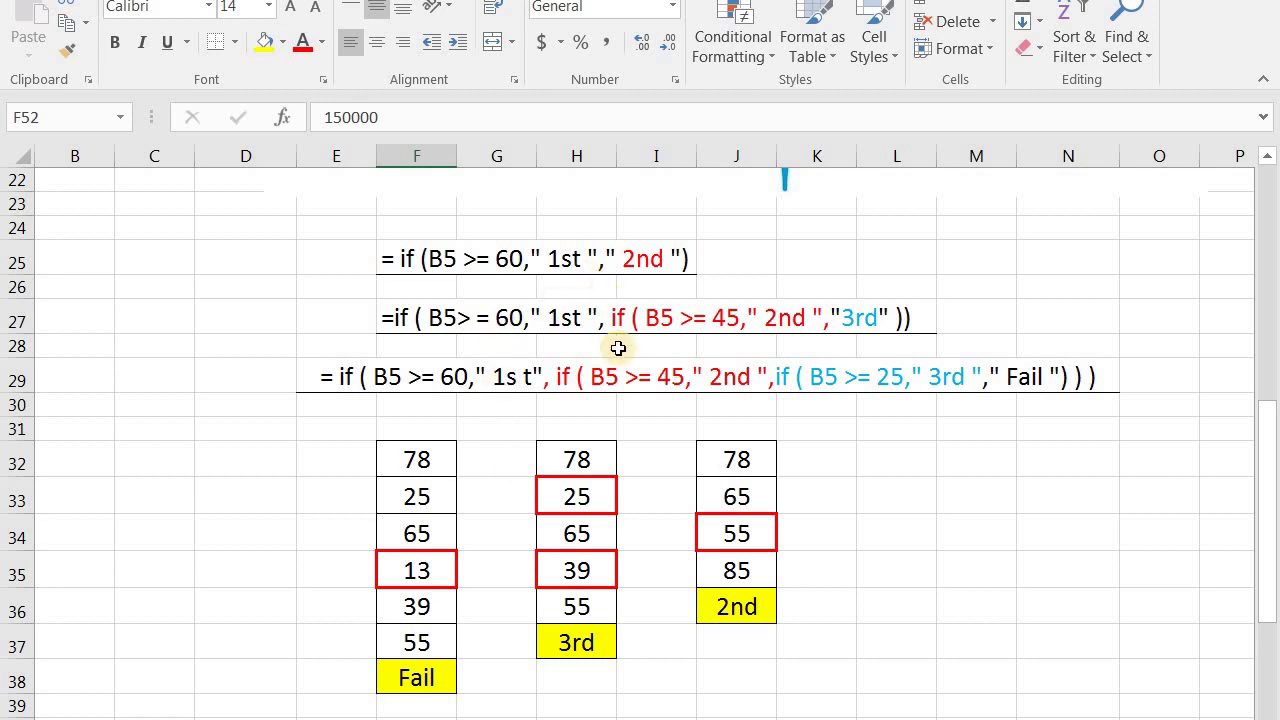
{"action": "scroll", "coordinate": [639, 436], "scroll_direction": "up", "scroll_amount": 3}
{"action": "scroll", "coordinate": [637, 437], "scroll_direction": "up", "scroll_amount": 3}
{"action": "scroll", "coordinate": [635, 438], "scroll_direction": "up", "scroll_amount": 1}
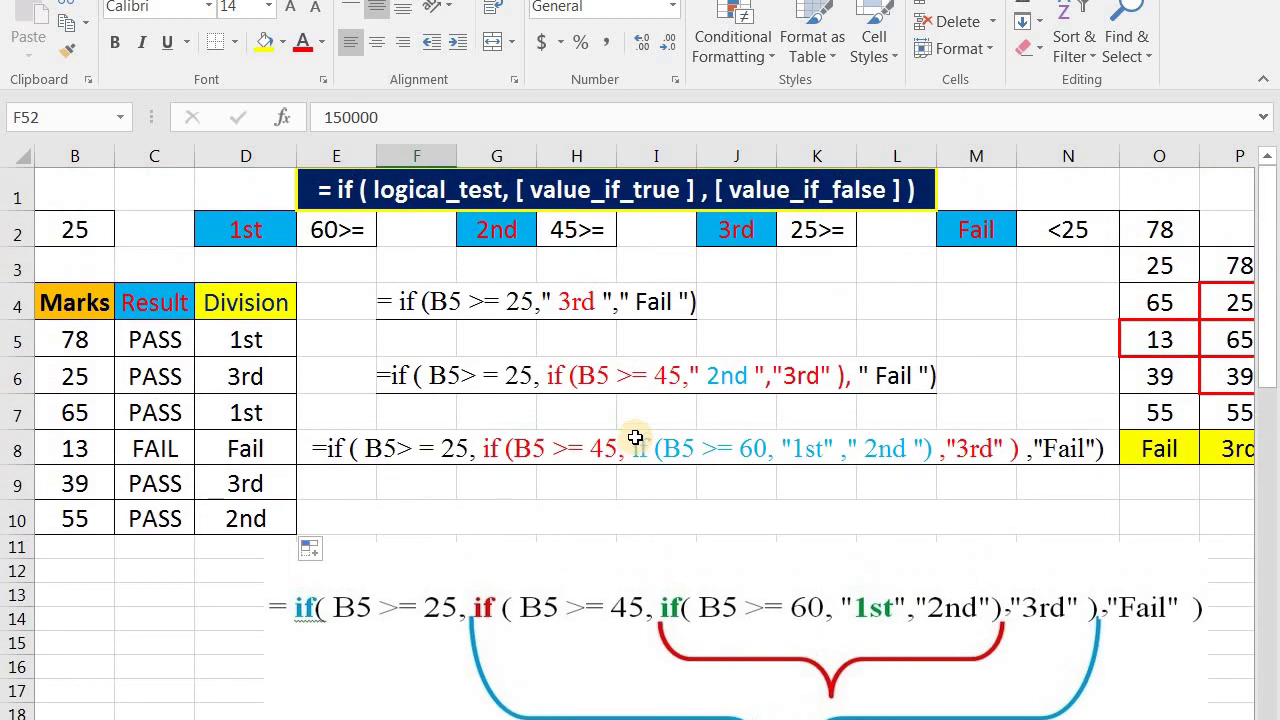